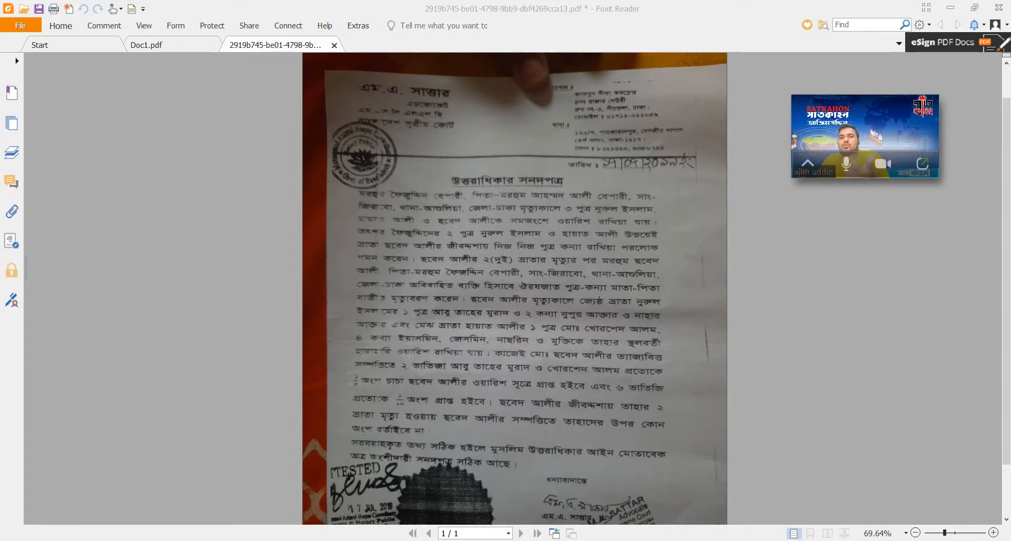
Step: Compare the cleaned-up scan in Doc1.pdf with the dark original photo in the other open PDF
{"action": "left_click", "coordinate": [158, 45]}
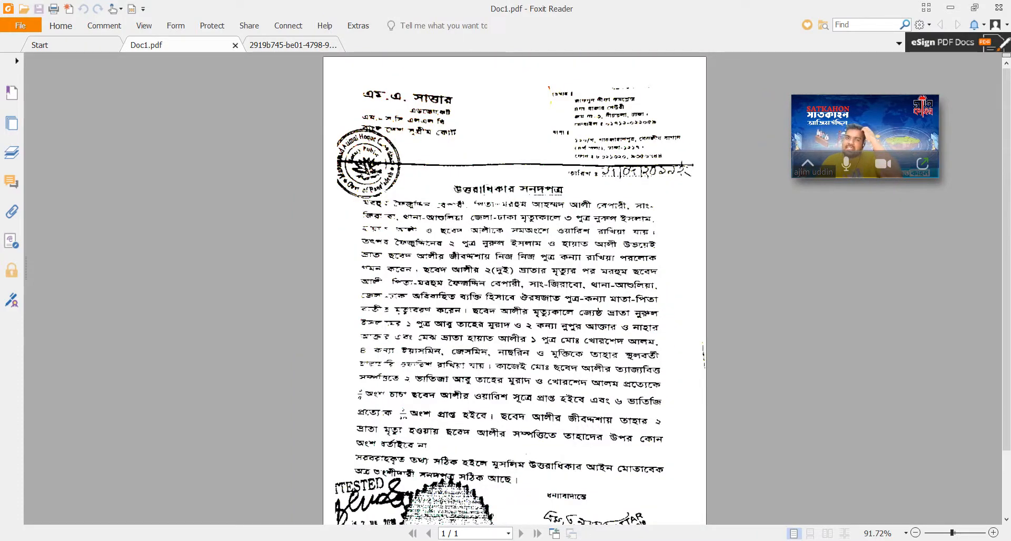
{"action": "left_click", "coordinate": [292, 46]}
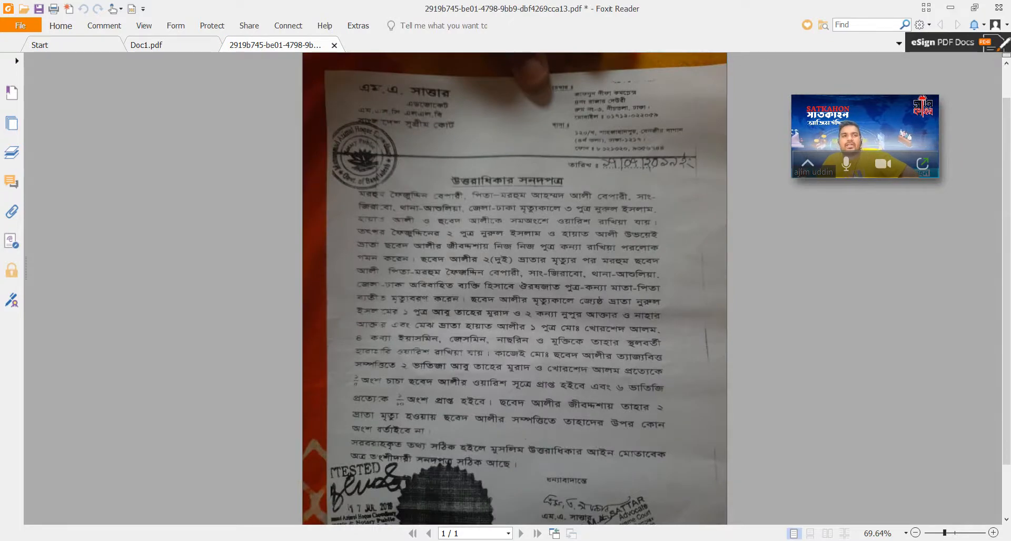
{"action": "left_click", "coordinate": [158, 45]}
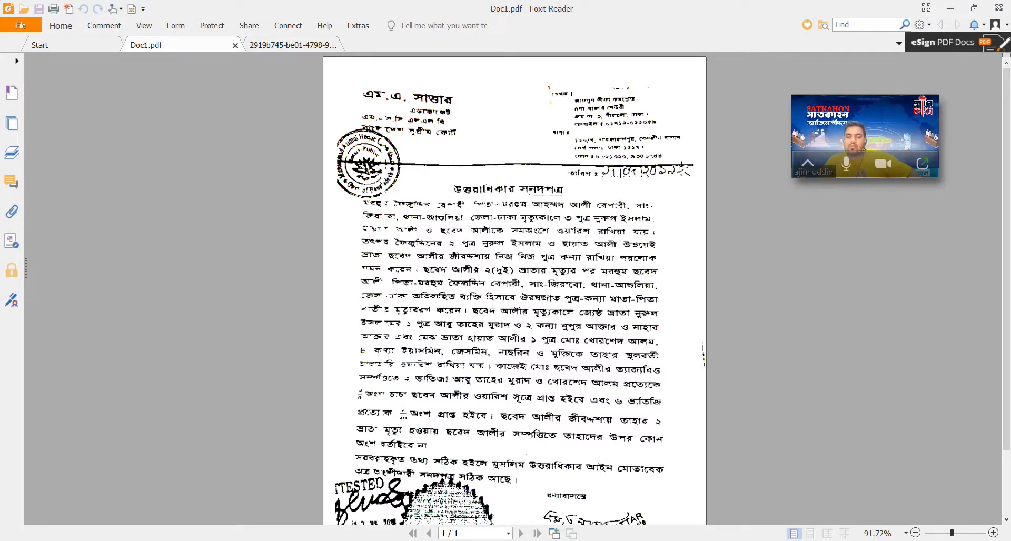
Step: Switch to the blank Word document and insert the picture 2919b745-be01-4798-9bb9-dbf4269cca13 from the Desktop folder
{"action": "left_click", "coordinate": [634, 540]}
{"action": "left_click", "coordinate": [705, 492]}
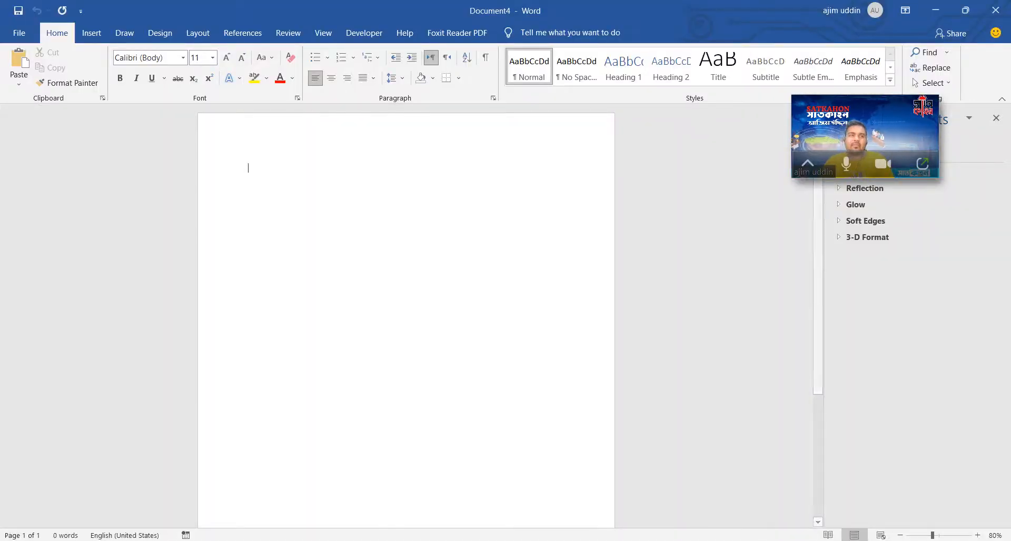
{"action": "left_click", "coordinate": [91, 32]}
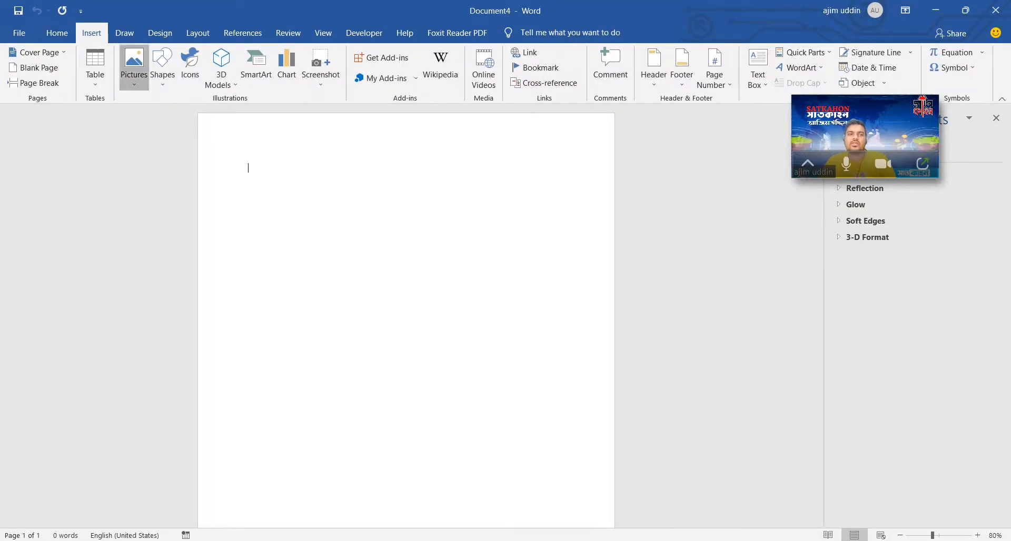
{"action": "left_click", "coordinate": [134, 60]}
{"action": "left_click", "coordinate": [163, 119]}
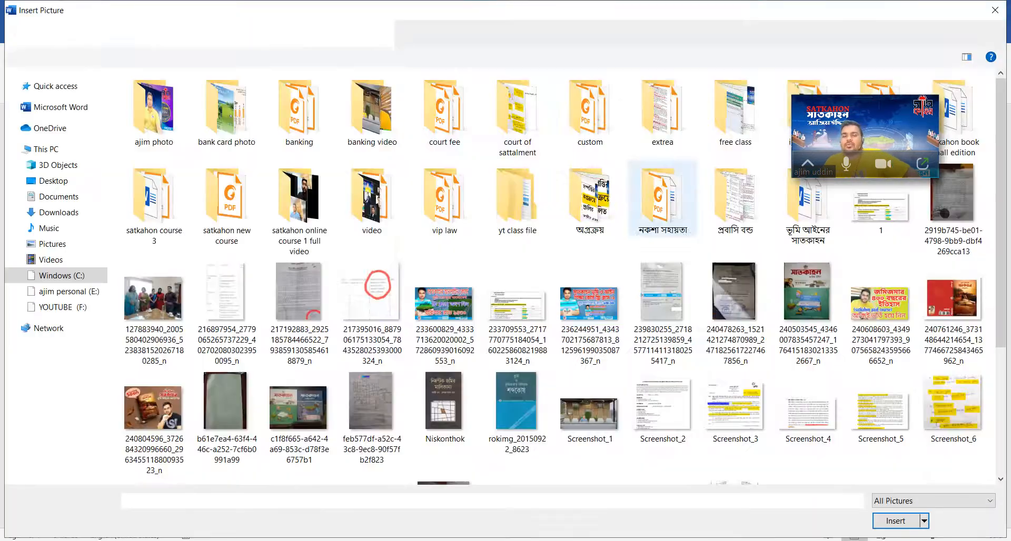
{"action": "left_click", "coordinate": [953, 210]}
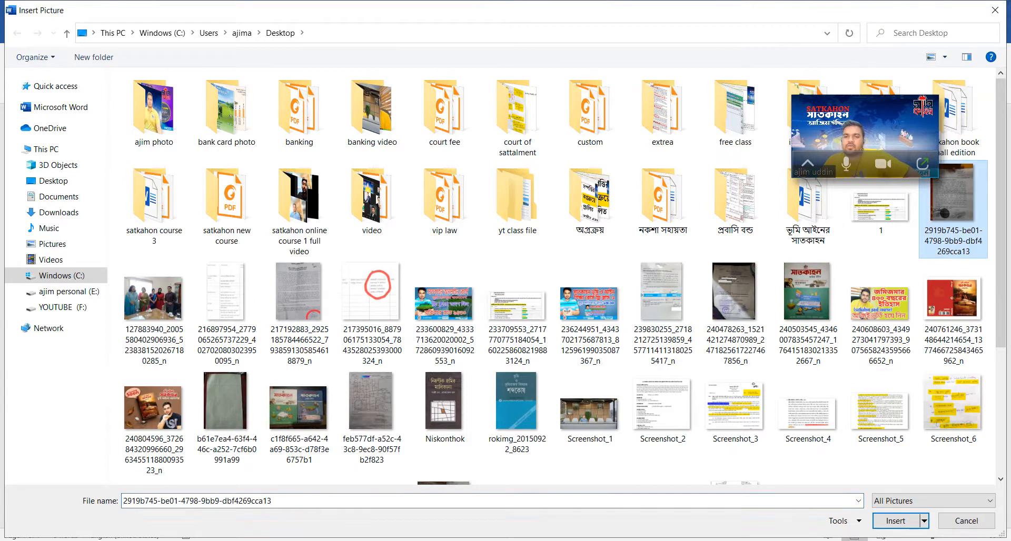
{"action": "left_click", "coordinate": [895, 521]}
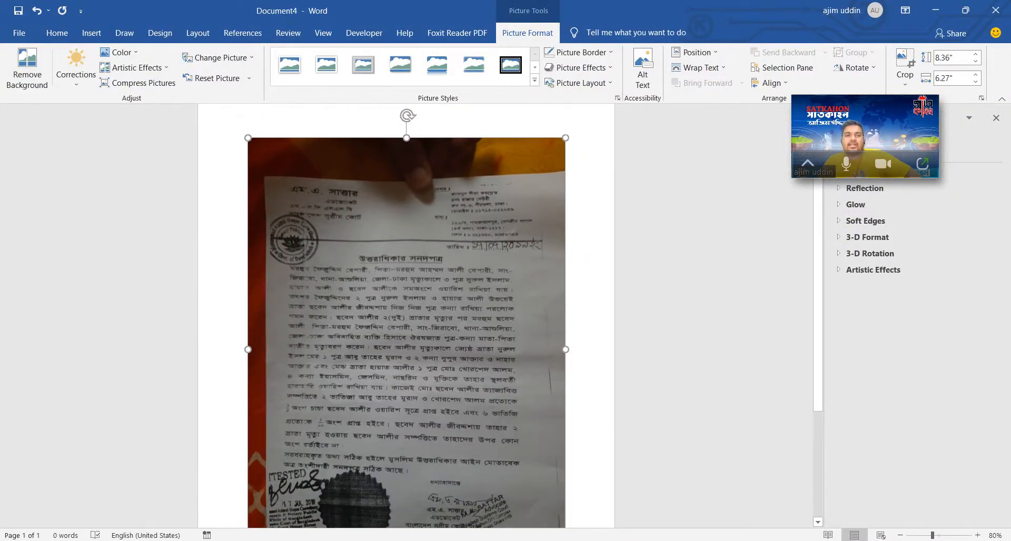
Step: Crop the coloured background off the document photo, leaving a picture about 7.49" high and 5.9" wide
{"action": "left_click_drag", "start_coordinate": [865, 134], "coordinate": [889, 232]}
{"action": "scroll", "coordinate": [407, 316], "scroll_direction": "down", "scroll_amount": 5}
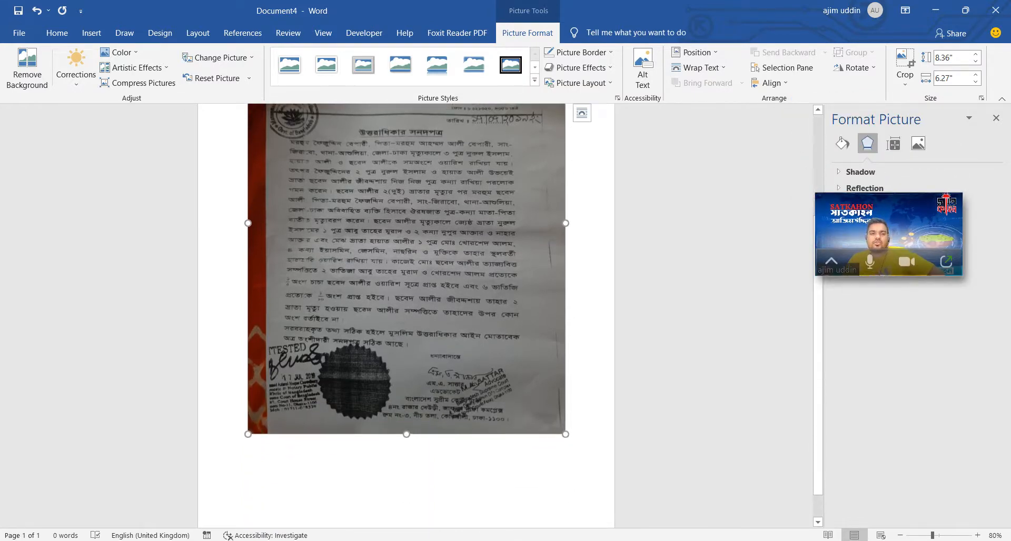
{"action": "scroll", "coordinate": [407, 316], "scroll_direction": "up", "scroll_amount": 5}
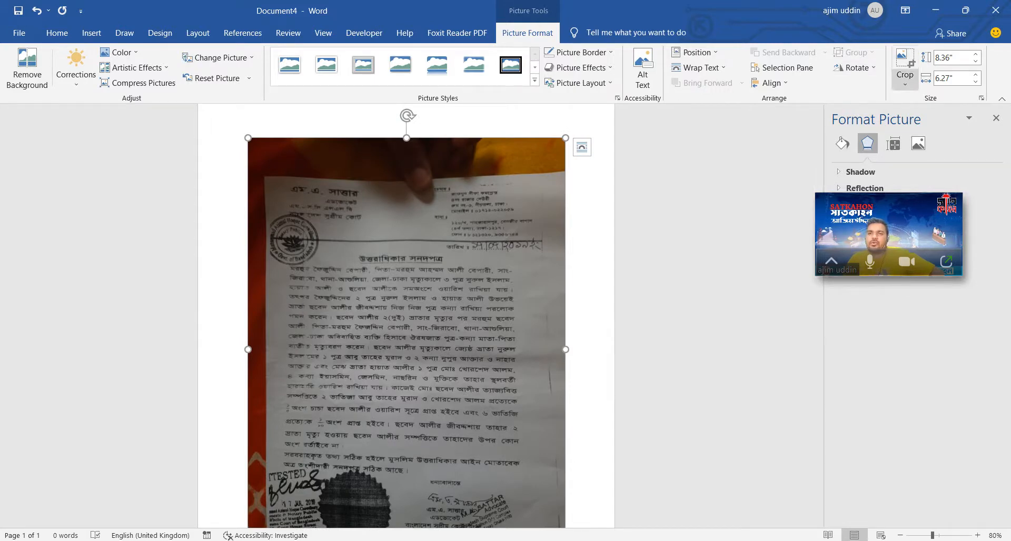
{"action": "left_click", "coordinate": [904, 81]}
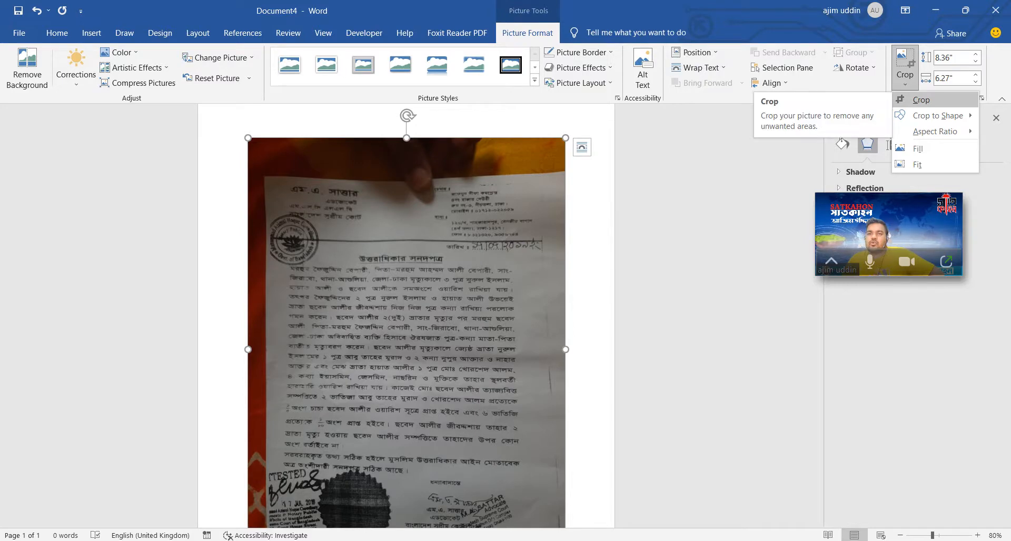
{"action": "left_click", "coordinate": [919, 100]}
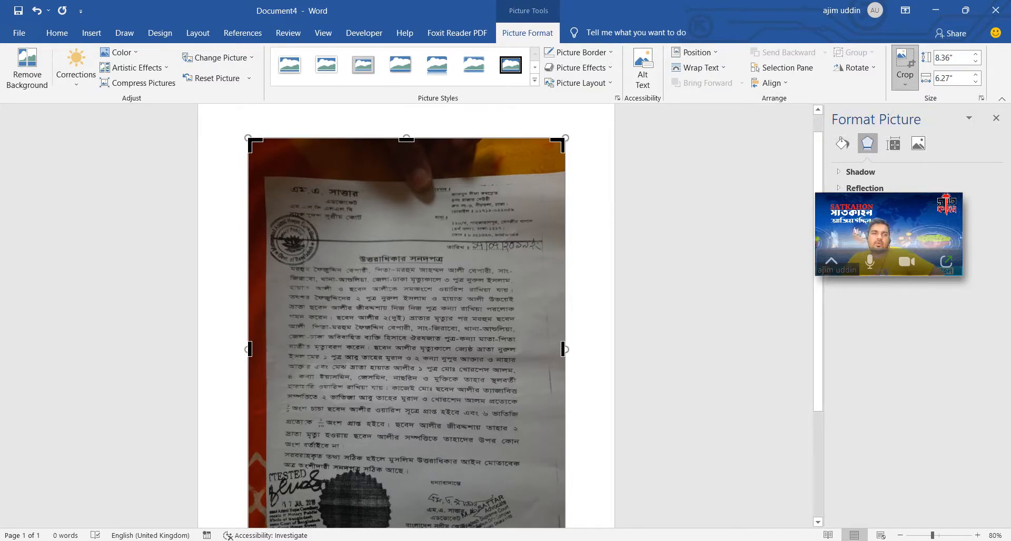
{"action": "left_click_drag", "start_coordinate": [250, 140], "coordinate": [267, 177]}
{"action": "scroll", "coordinate": [396, 316], "scroll_direction": "down", "scroll_amount": 1}
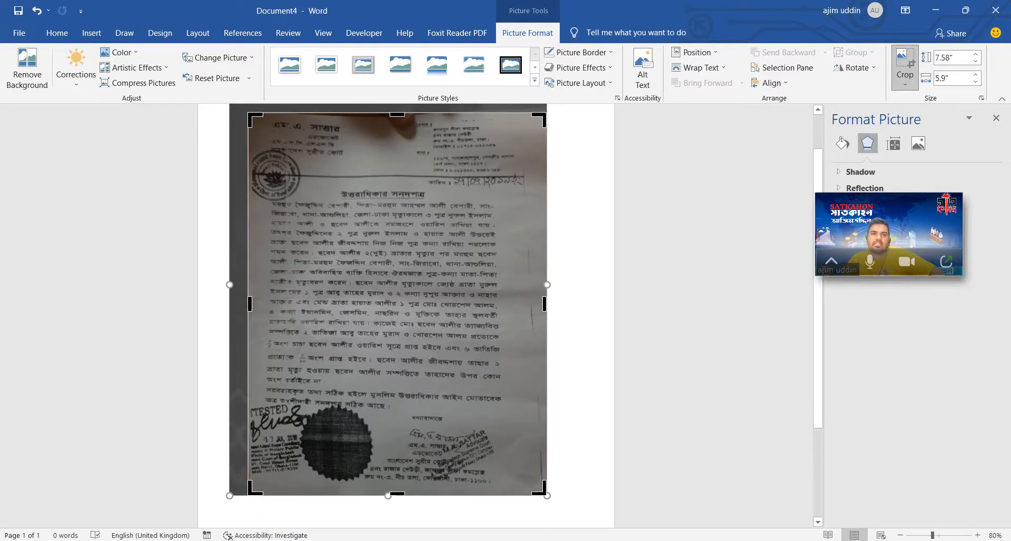
{"action": "scroll", "coordinate": [395, 316], "scroll_direction": "down", "scroll_amount": 3}
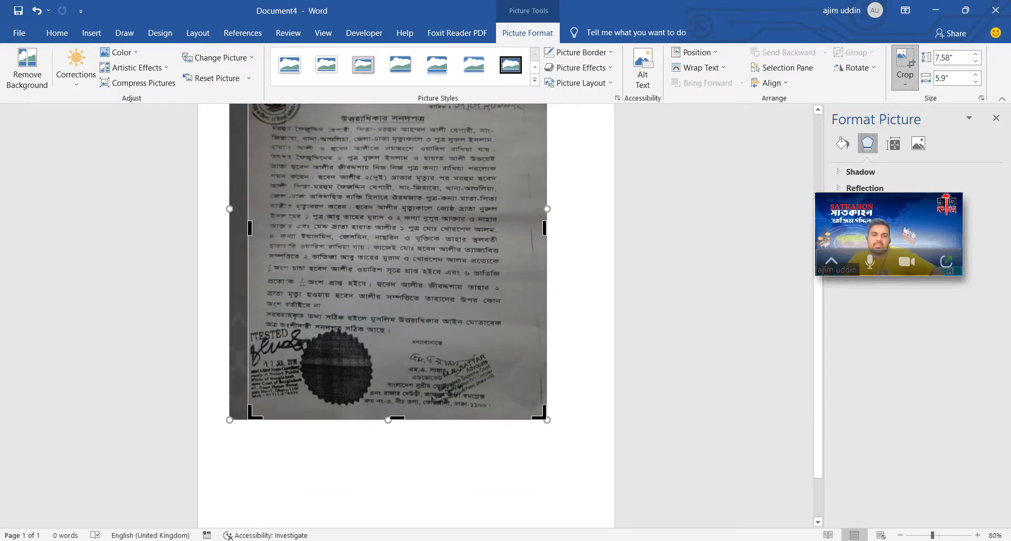
{"action": "left_click_drag", "start_coordinate": [397, 417], "coordinate": [397, 414]}
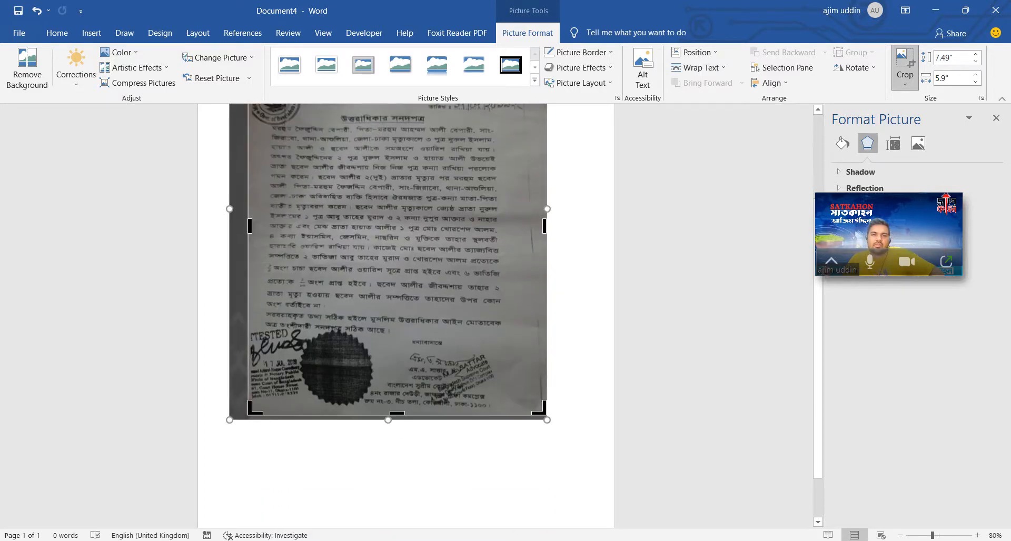
{"action": "scroll", "coordinate": [388, 316], "scroll_direction": "up", "scroll_amount": 3}
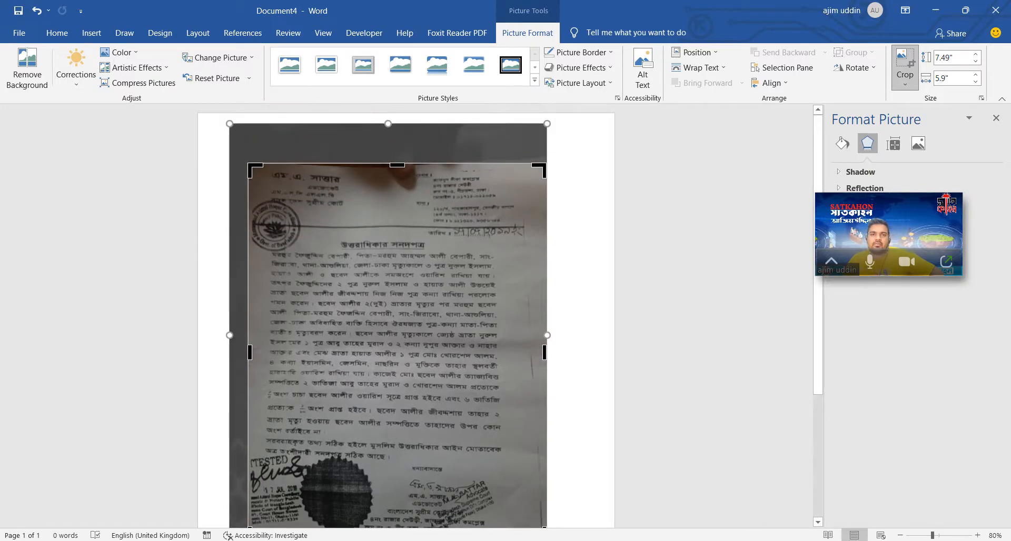
{"action": "left_click", "coordinate": [583, 294]}
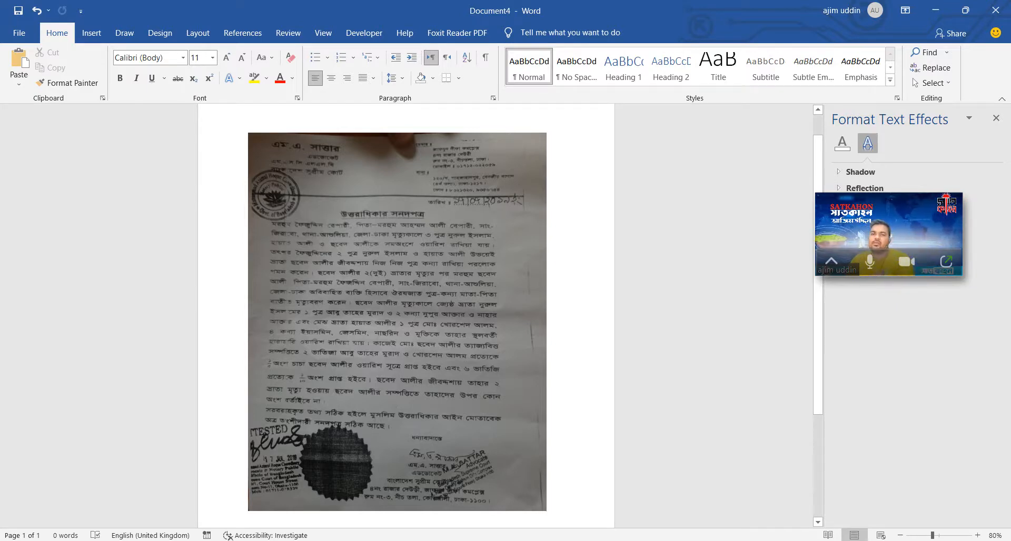
{"action": "scroll", "coordinate": [406, 316], "scroll_direction": "up", "scroll_amount": 1}
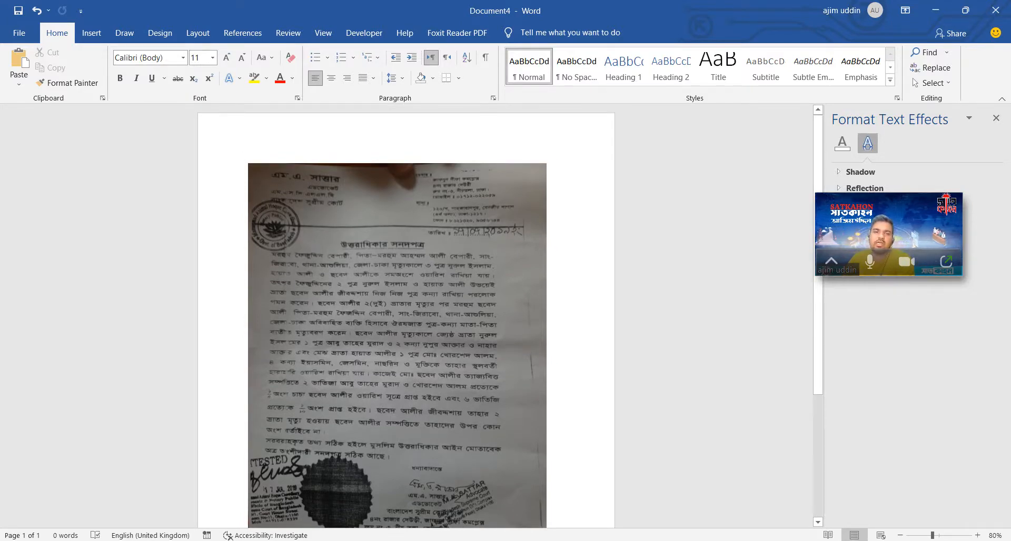
Step: Set the cropped picture's text wrapping to In Front of Text and move it slightly up and left on the page
{"action": "double_click", "coordinate": [397, 315]}
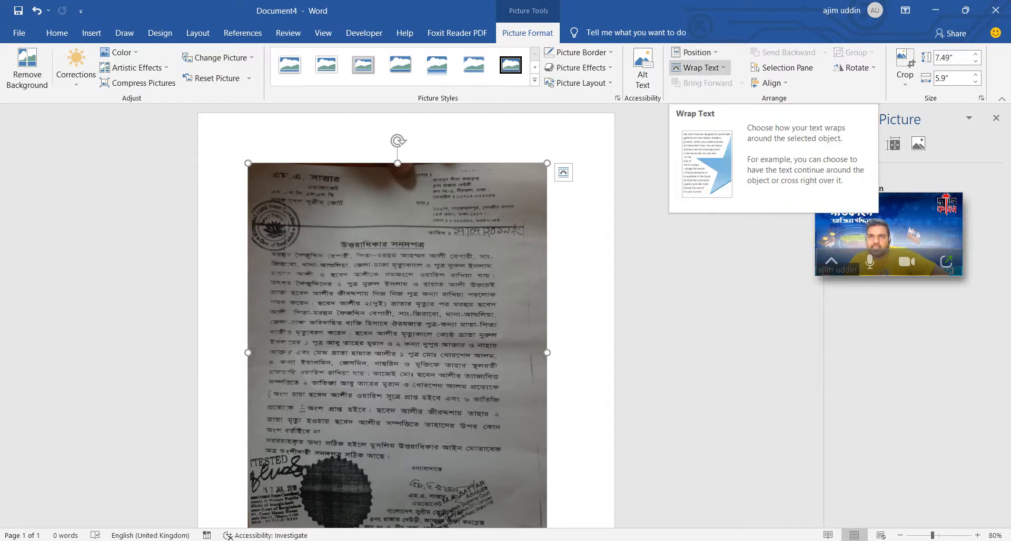
{"action": "left_click", "coordinate": [698, 67]}
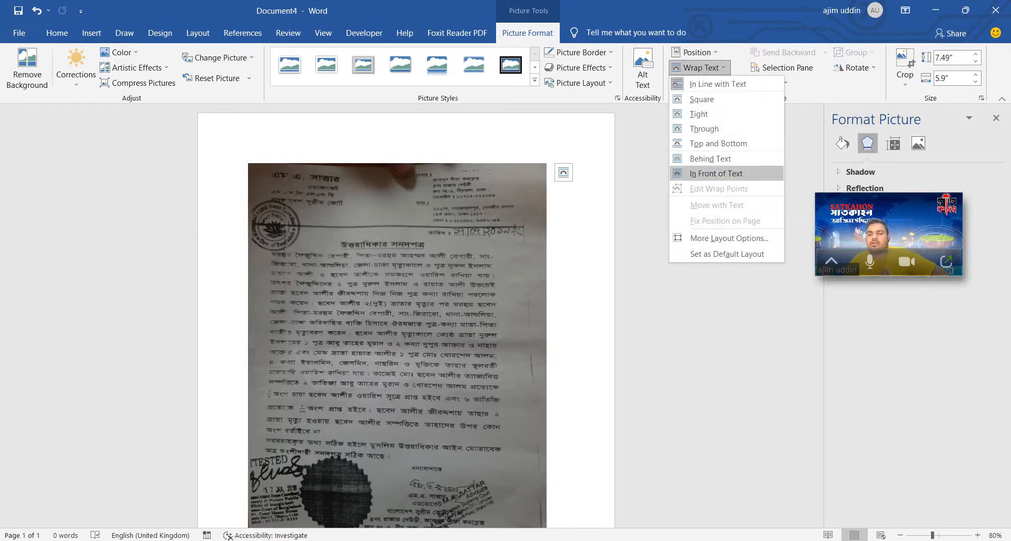
{"action": "left_click", "coordinate": [716, 173]}
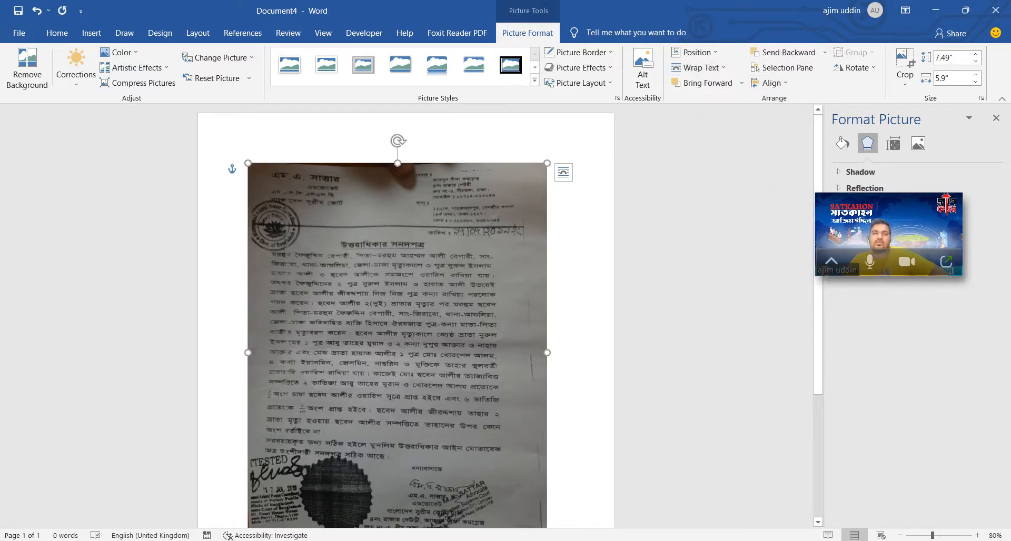
{"action": "left_click_drag", "start_coordinate": [398, 316], "coordinate": [385, 290]}
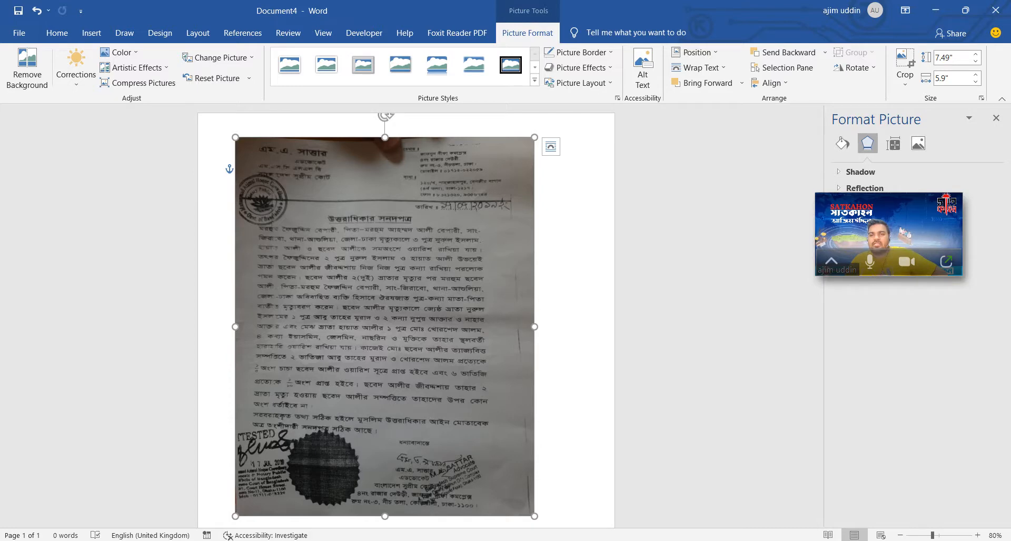
Step: Apply the Brightness +40%, Contrast +40% correction preset to the picture
{"action": "left_click_drag", "start_coordinate": [889, 226], "coordinate": [87, 153]}
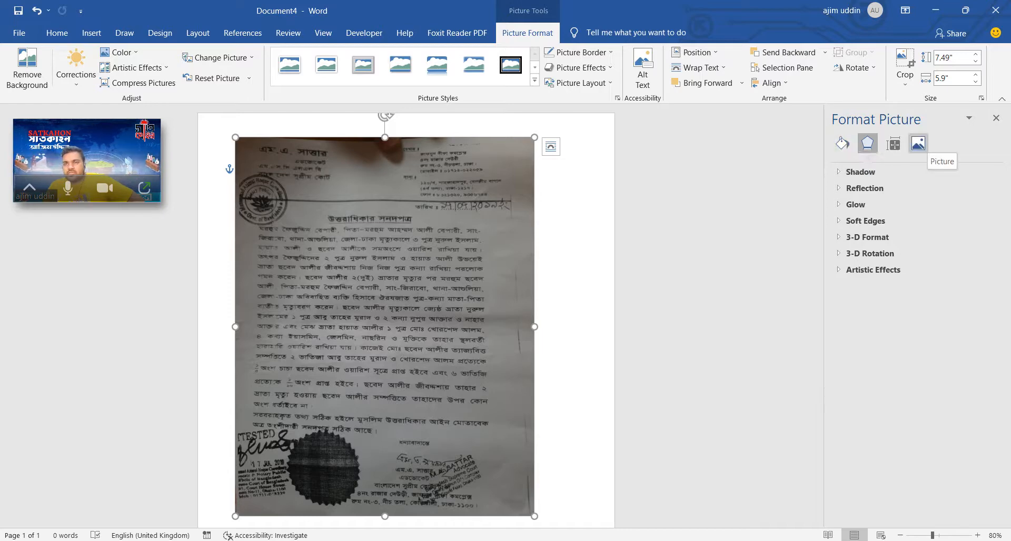
{"action": "left_click", "coordinate": [918, 144]}
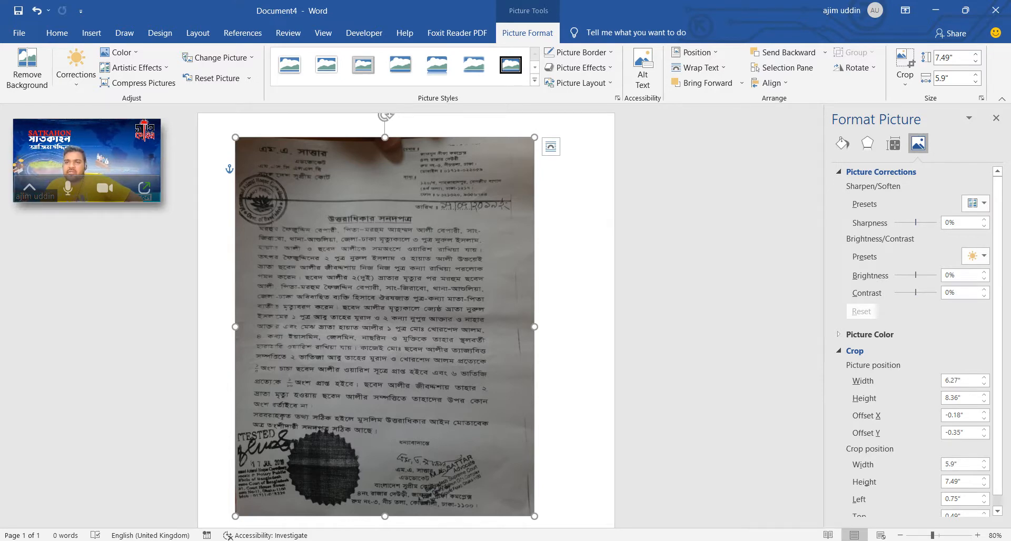
{"action": "left_click", "coordinate": [975, 257]}
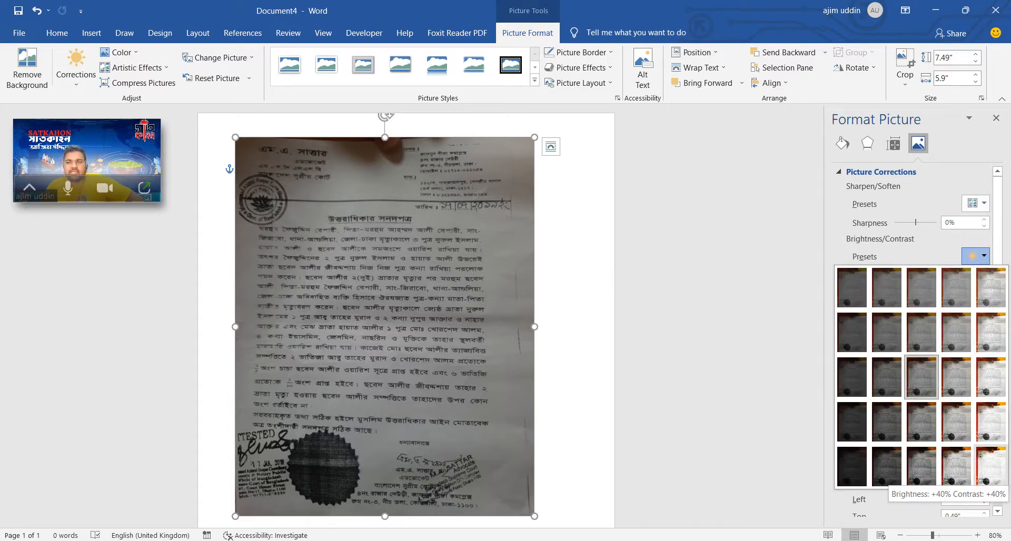
{"action": "left_click", "coordinate": [991, 465]}
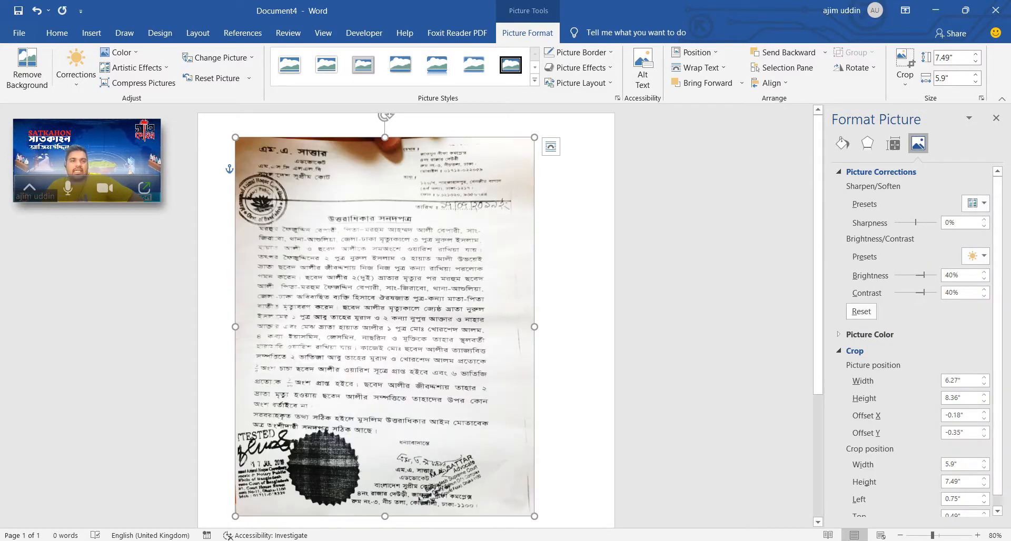
{"action": "scroll", "coordinate": [406, 316], "scroll_direction": "down", "scroll_amount": 2}
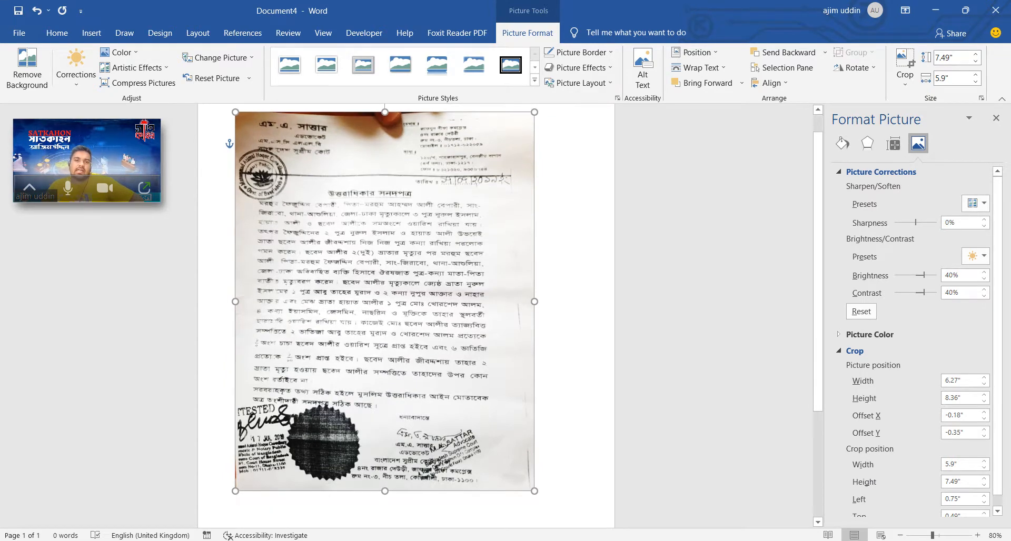
{"action": "scroll", "coordinate": [405, 316], "scroll_direction": "up", "scroll_amount": 2}
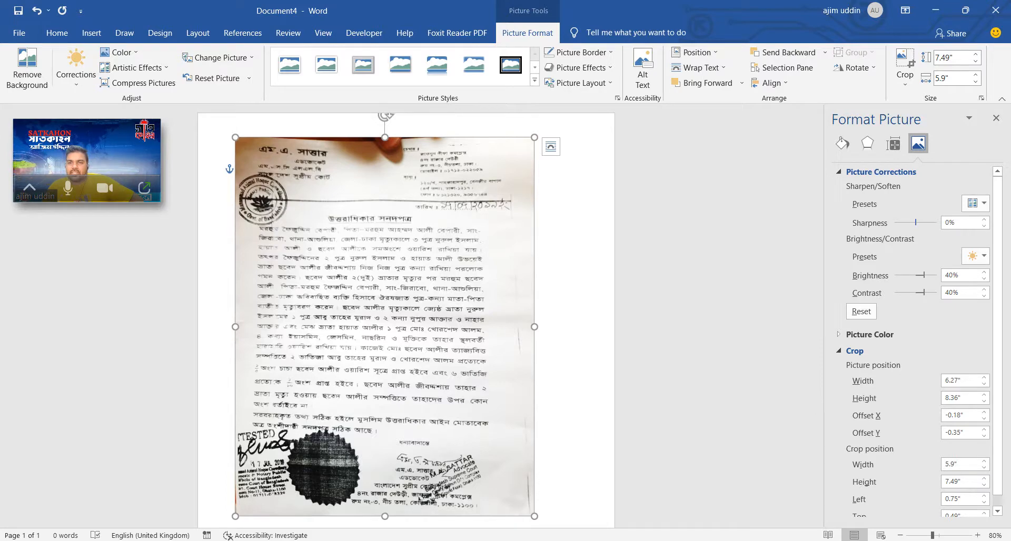
Step: Fine-tune the picture corrections to 45% sharpness, 50% brightness and 49% contrast, and deselect the picture
{"action": "left_click_drag", "start_coordinate": [916, 223], "coordinate": [920, 223]}
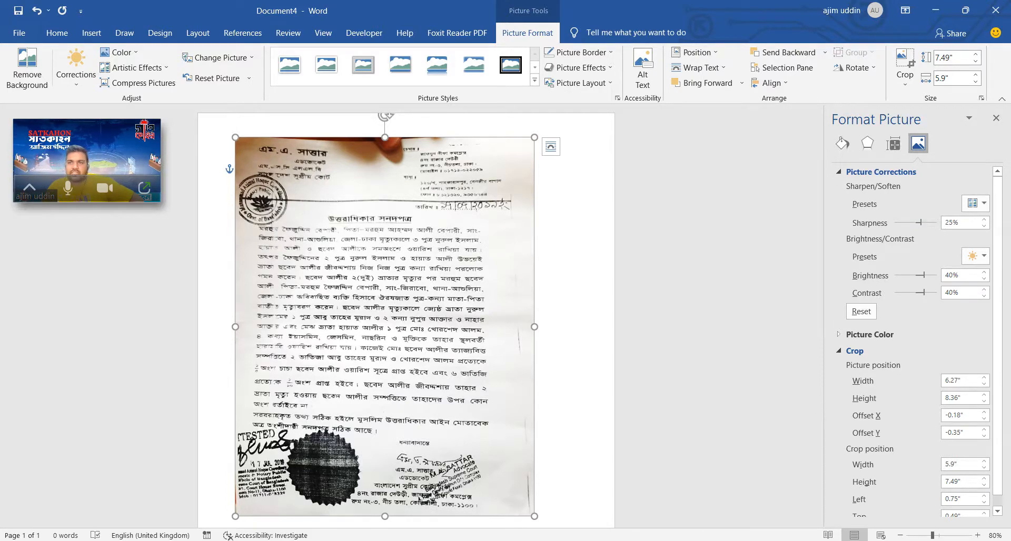
{"action": "left_click_drag", "start_coordinate": [918, 223], "coordinate": [921, 223]}
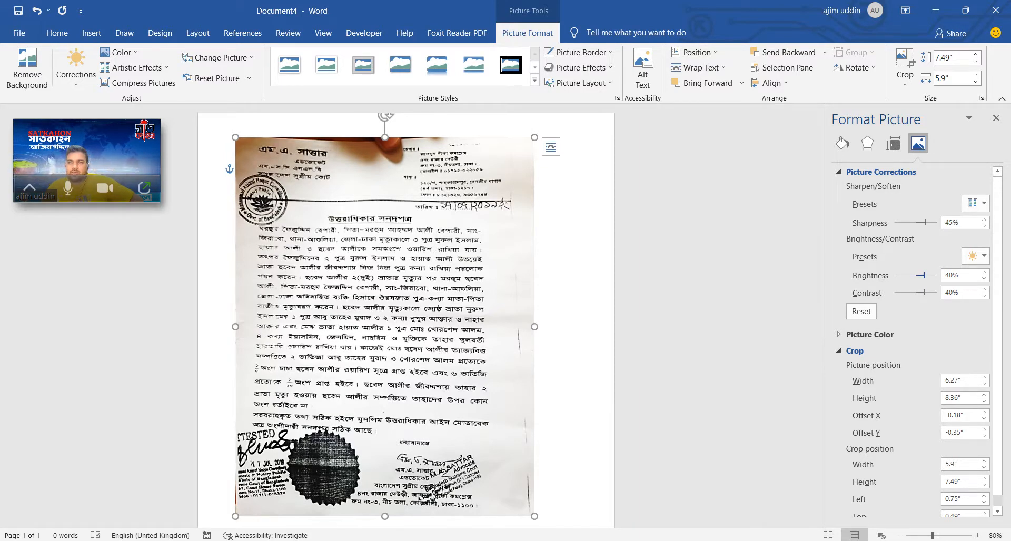
{"action": "left_click_drag", "start_coordinate": [920, 275], "coordinate": [932, 275]}
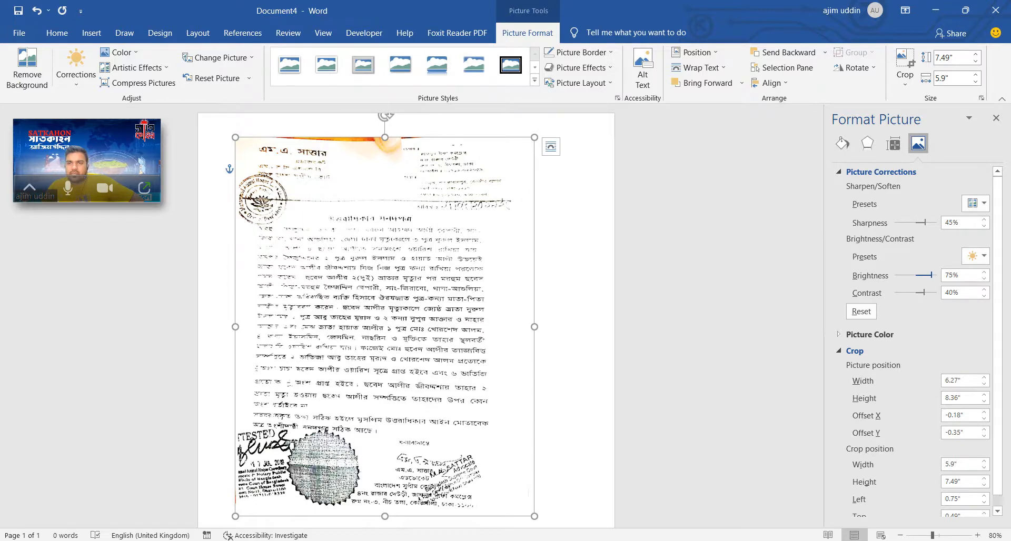
{"action": "left_click_drag", "start_coordinate": [931, 275], "coordinate": [932, 275]}
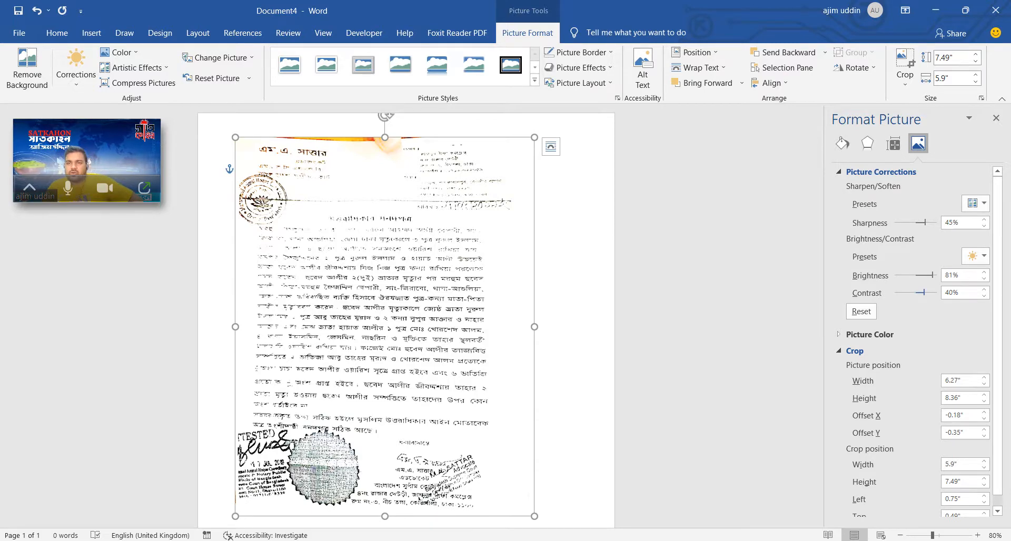
{"action": "mouse_move", "coordinate": [918, 292]}
{"action": "left_mouse_down"}
{"action": "mouse_move", "coordinate": [895, 292]}
{"action": "mouse_move", "coordinate": [925, 293]}
{"action": "mouse_move", "coordinate": [925, 275]}
{"action": "left_mouse_up"}
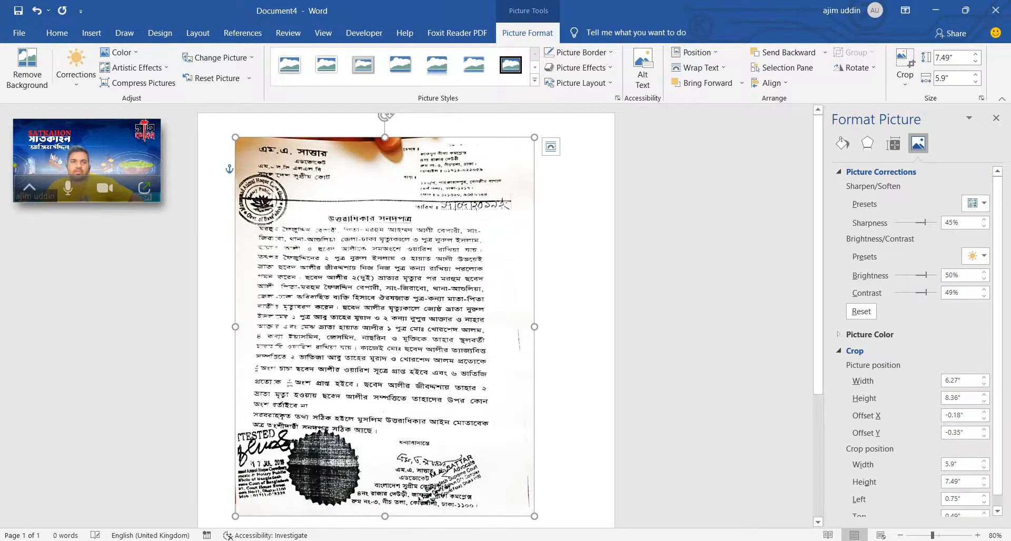
{"action": "scroll", "coordinate": [405, 316], "scroll_direction": "down", "scroll_amount": 4}
{"action": "scroll", "coordinate": [406, 316], "scroll_direction": "up", "scroll_amount": 4}
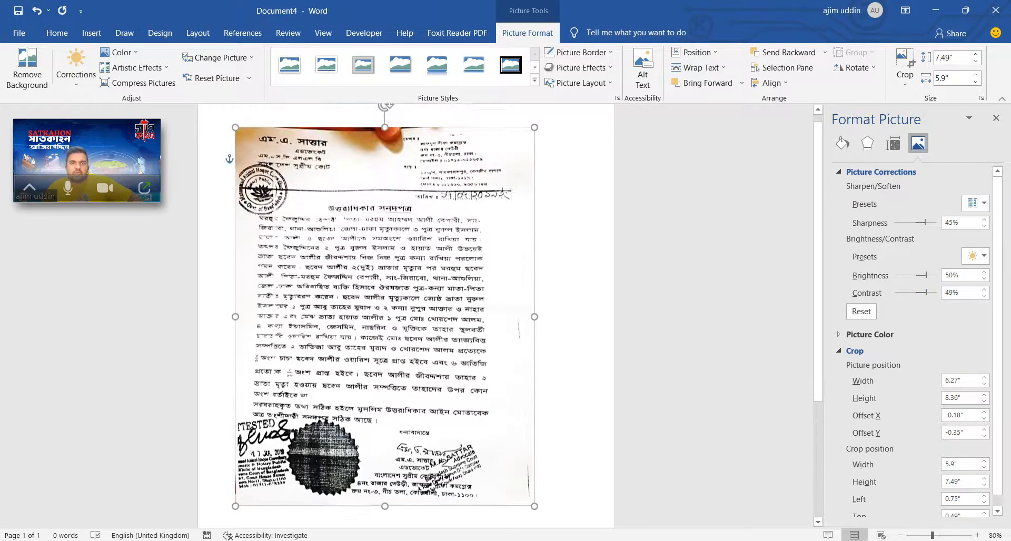
{"action": "left_click", "coordinate": [580, 269]}
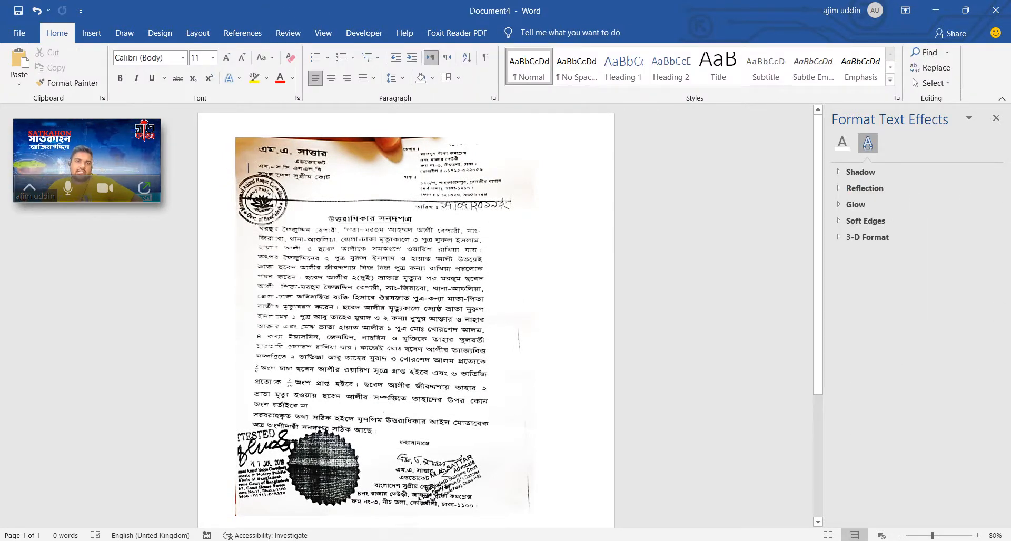
Step: Crop the document picture further at its upper-right corner to about 7.25" high and 5.77" wide
{"action": "left_click", "coordinate": [405, 295]}
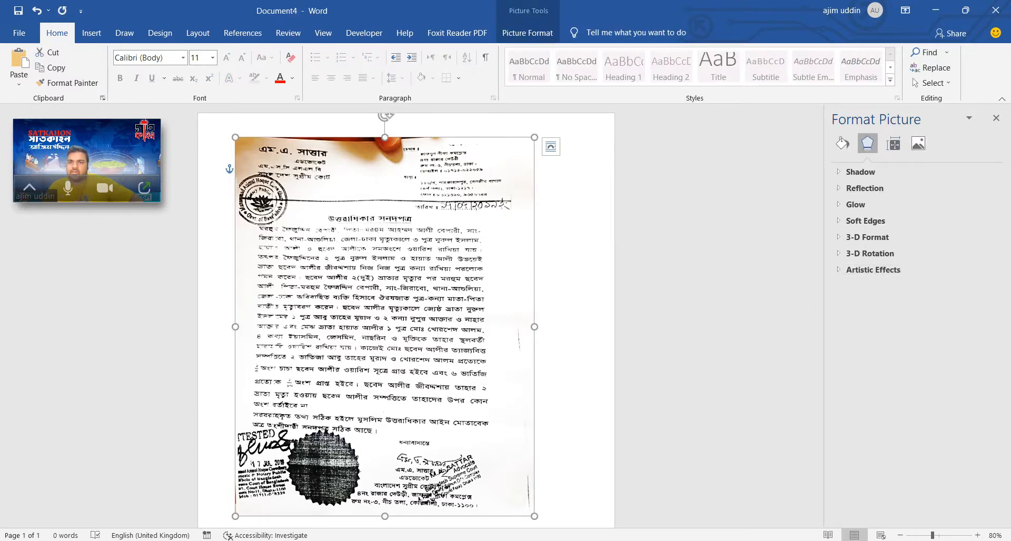
{"action": "left_click", "coordinate": [527, 33]}
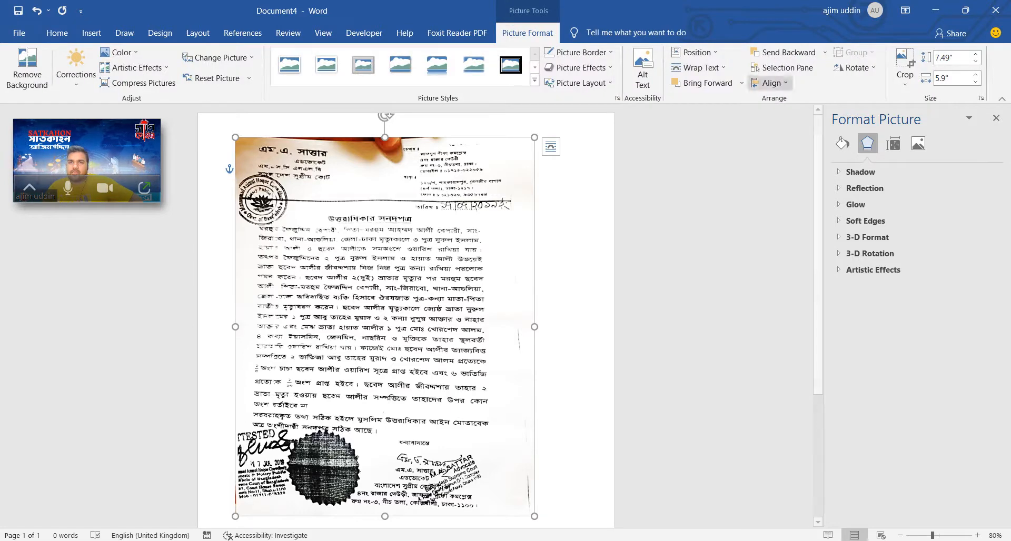
{"action": "left_click", "coordinate": [905, 65]}
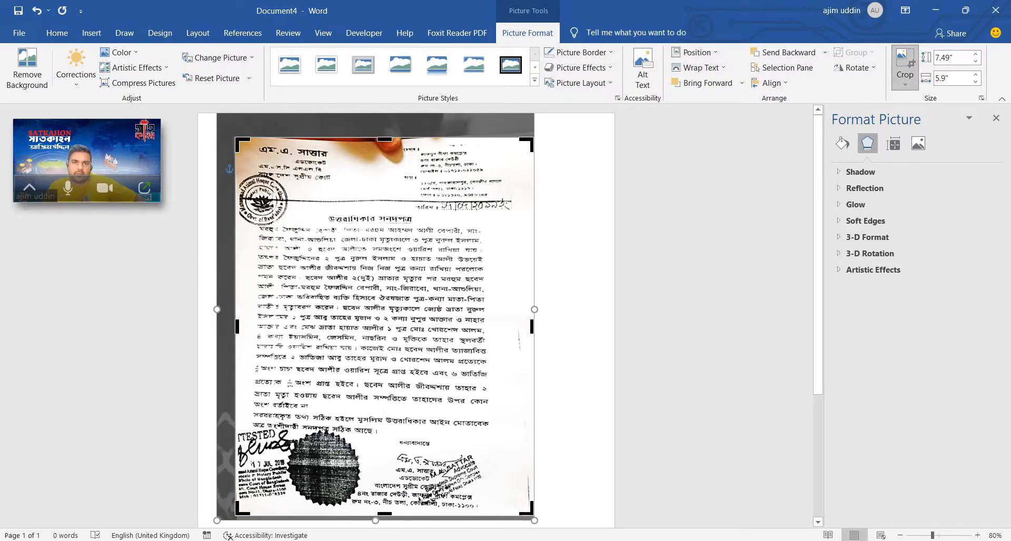
{"action": "left_click_drag", "start_coordinate": [531, 141], "coordinate": [528, 150]}
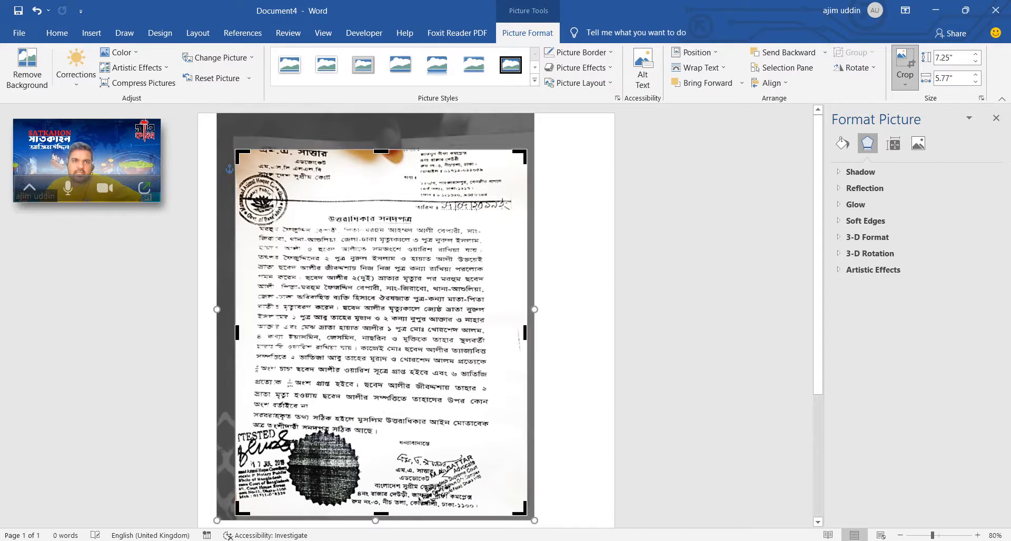
{"action": "left_click", "coordinate": [248, 168]}
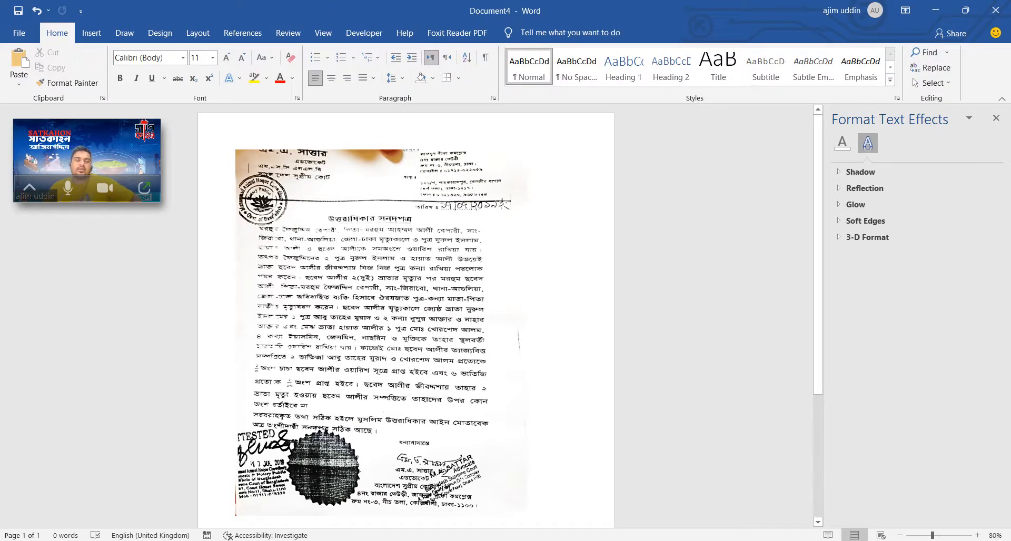
Step: Increase the picture's sharpness correction to 72% and deselect the picture
{"action": "left_click", "coordinate": [382, 316]}
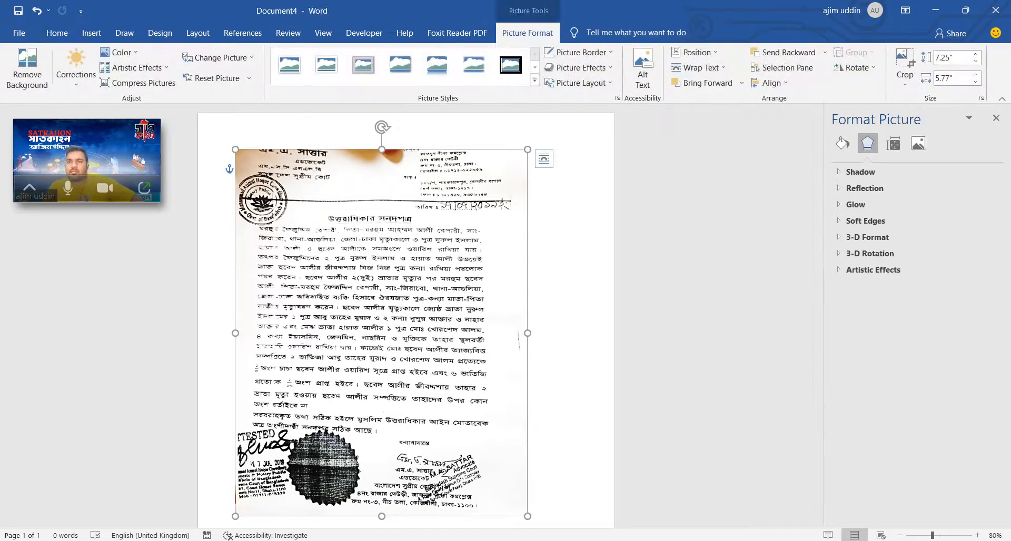
{"action": "left_click", "coordinate": [918, 143]}
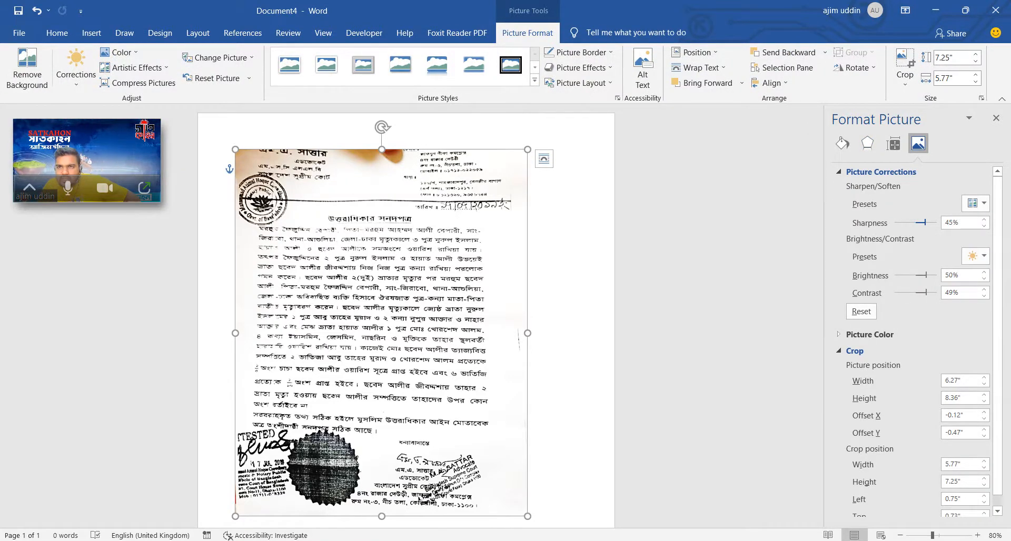
{"action": "left_click_drag", "start_coordinate": [925, 223], "coordinate": [931, 222]}
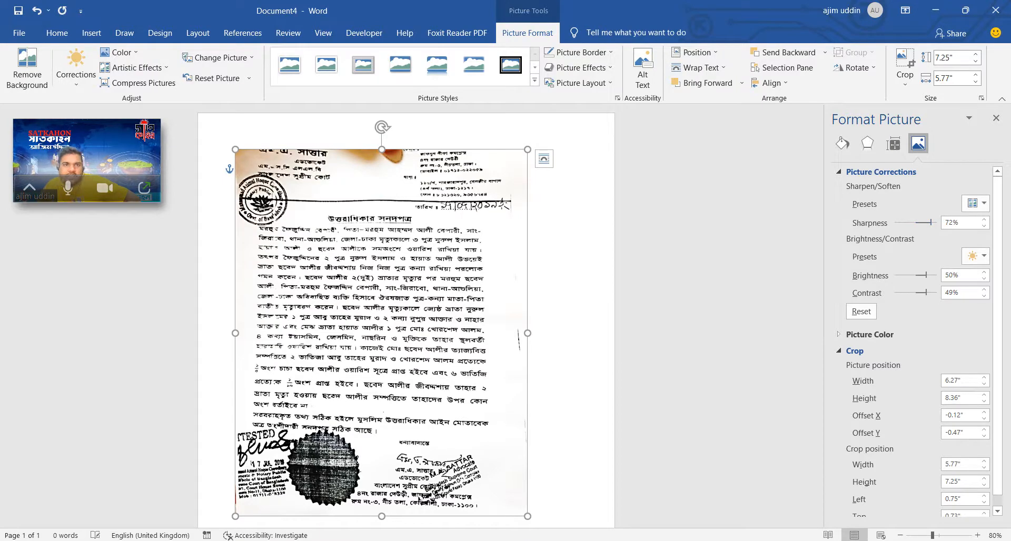
{"action": "left_click", "coordinate": [574, 274]}
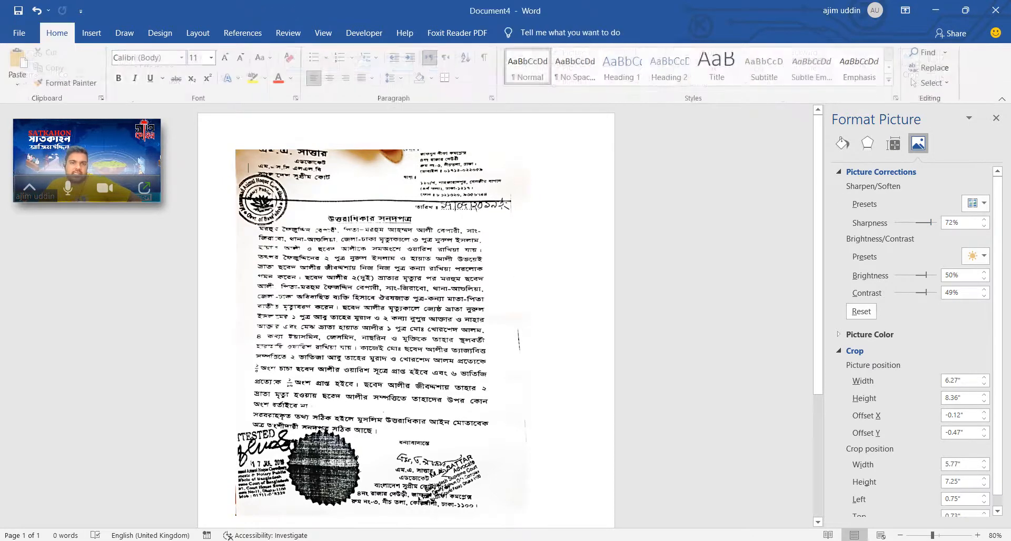
Step: Raise the picture's brightness correction to 87% to whiten the paper background, and check the whole page
{"action": "scroll", "coordinate": [526, 285], "scroll_direction": "down", "scroll_amount": 2}
{"action": "left_click", "coordinate": [448, 295]}
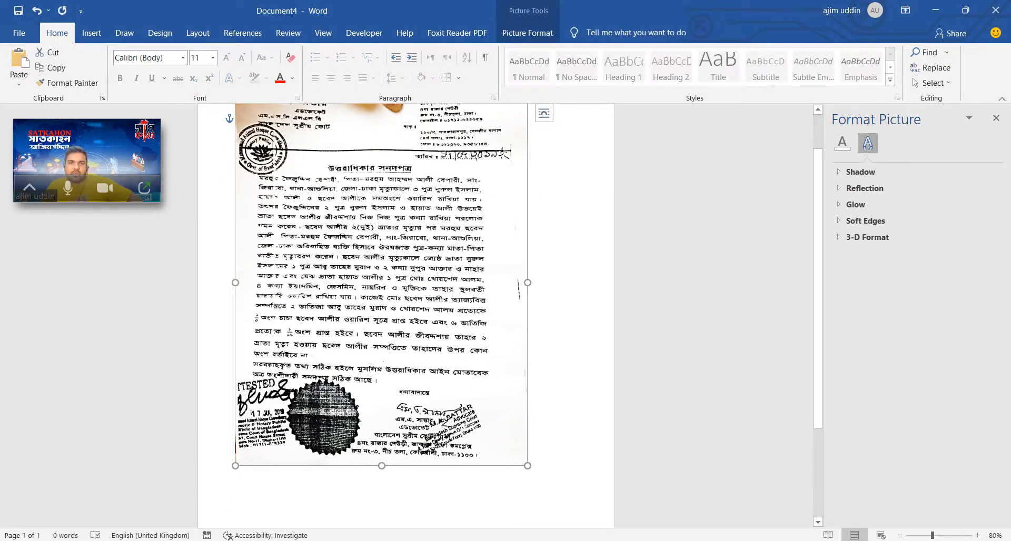
{"action": "scroll", "coordinate": [448, 295], "scroll_direction": "up", "scroll_amount": 2}
{"action": "left_click", "coordinate": [527, 33]}
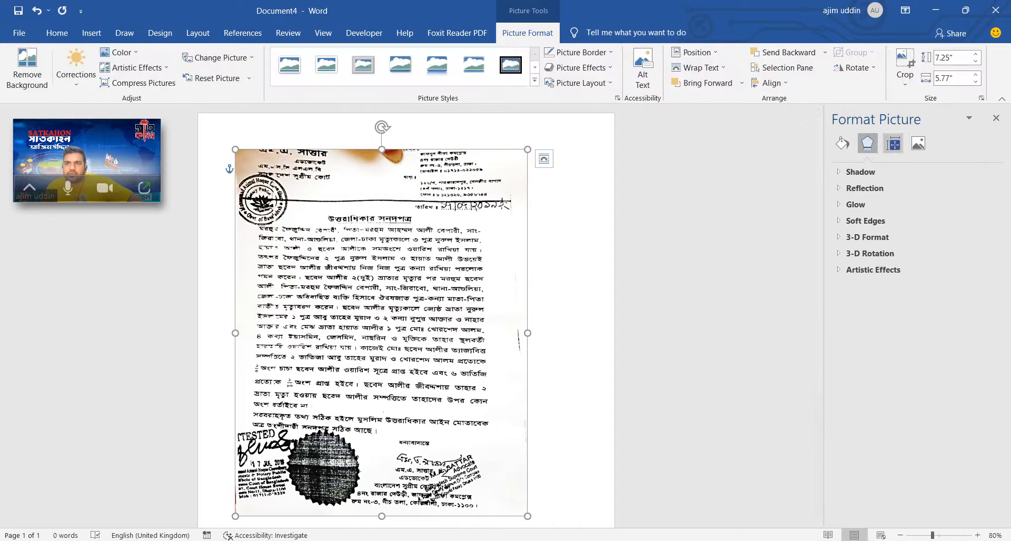
{"action": "left_click", "coordinate": [918, 143]}
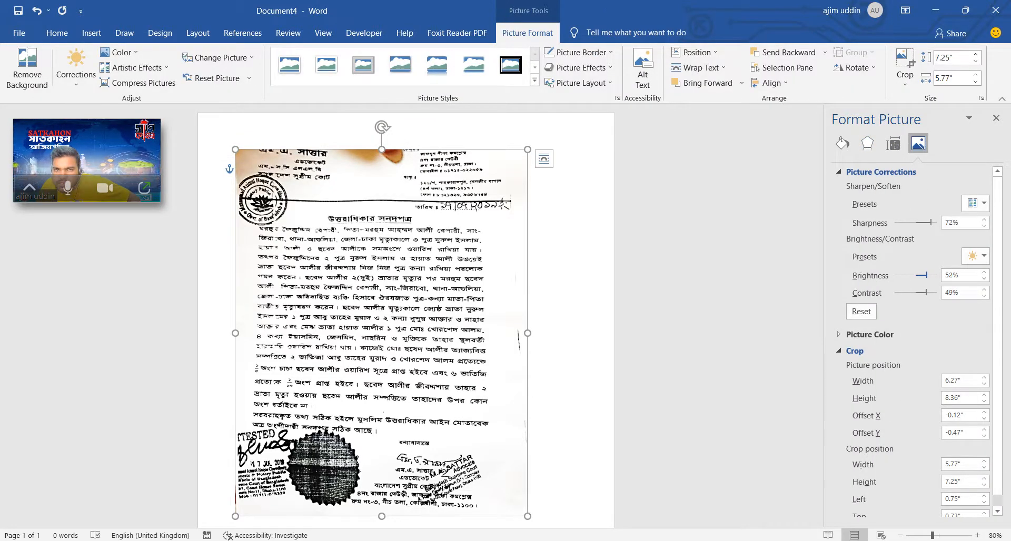
{"action": "left_click_drag", "start_coordinate": [927, 275], "coordinate": [929, 276]}
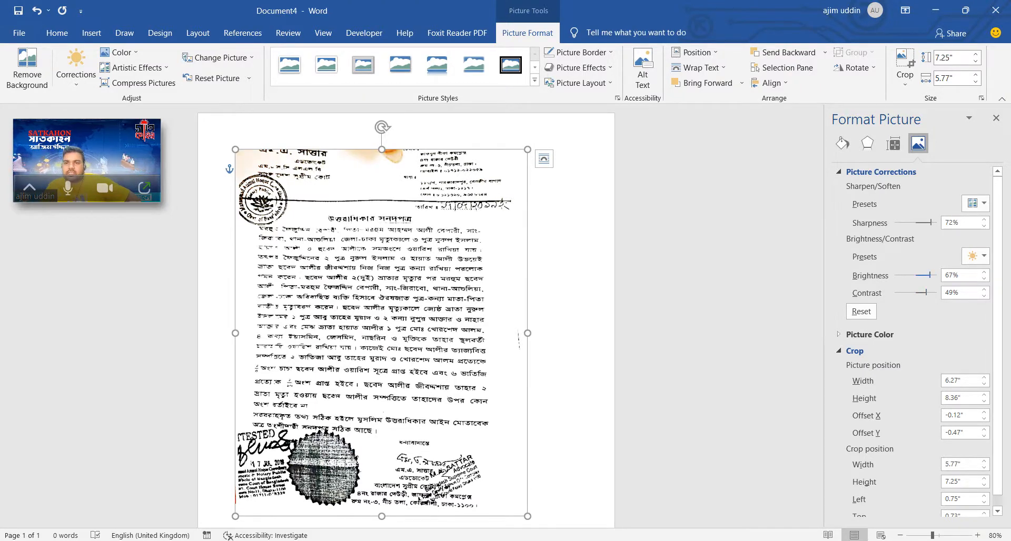
{"action": "left_click_drag", "start_coordinate": [930, 276], "coordinate": [936, 275]}
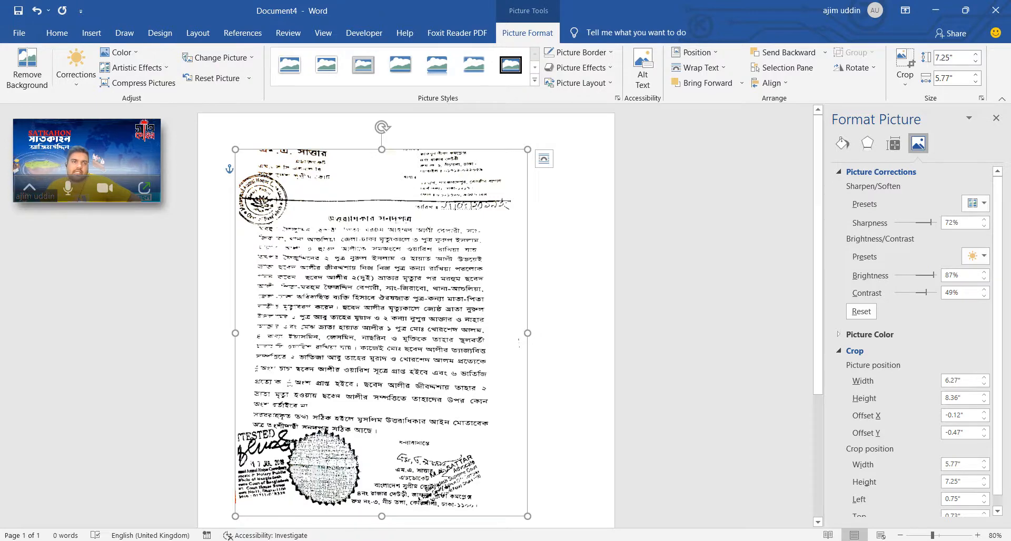
{"action": "left_click", "coordinate": [575, 295]}
{"action": "scroll", "coordinate": [575, 295], "scroll_direction": "down", "scroll_amount": 3}
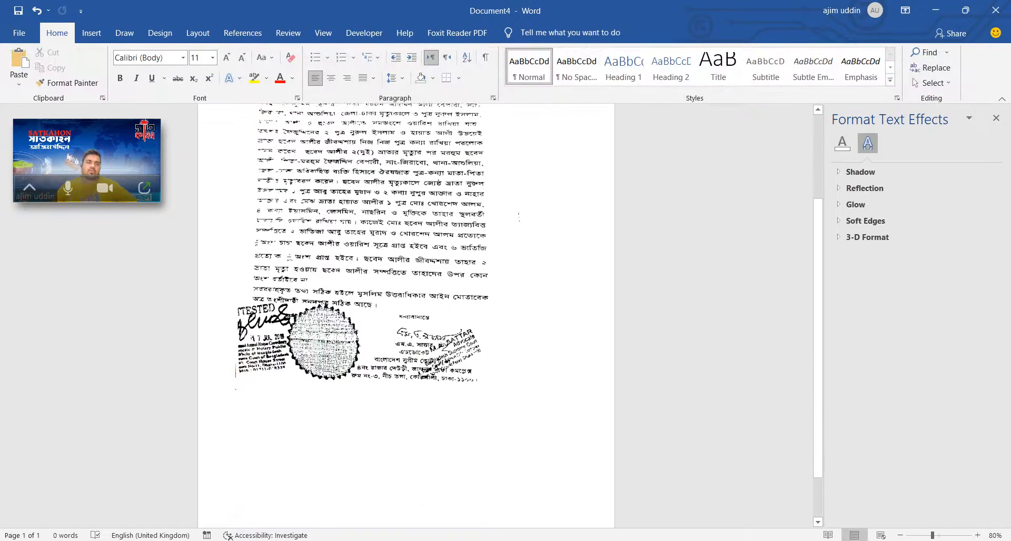
{"action": "scroll", "coordinate": [575, 295], "scroll_direction": "up", "scroll_amount": 3}
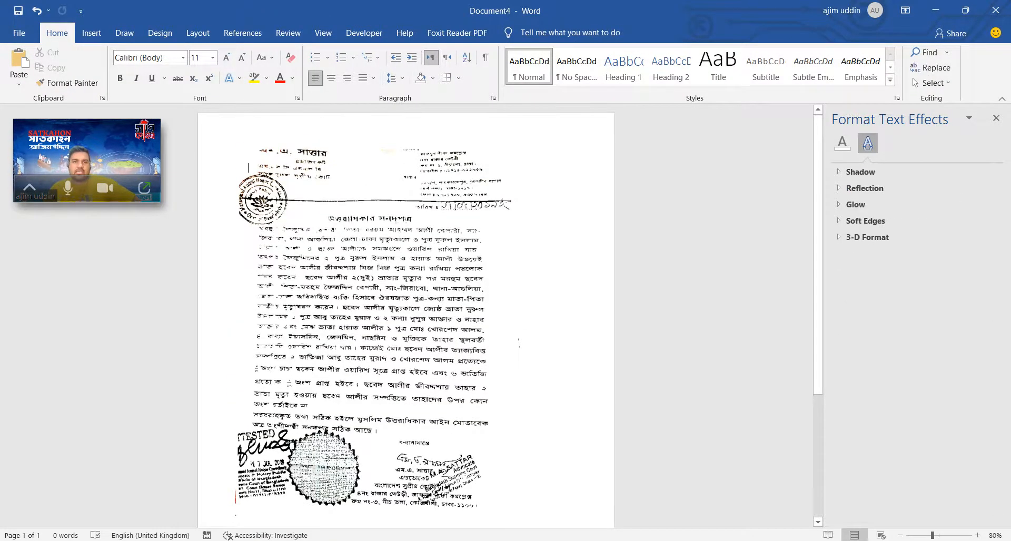
Step: Enlarge the picture from its lower-right and upper-left corners to almost fill the page width, and nudge it slightly left
{"action": "scroll", "coordinate": [406, 316], "scroll_direction": "down", "scroll_amount": 3}
{"action": "left_click", "coordinate": [389, 271]}
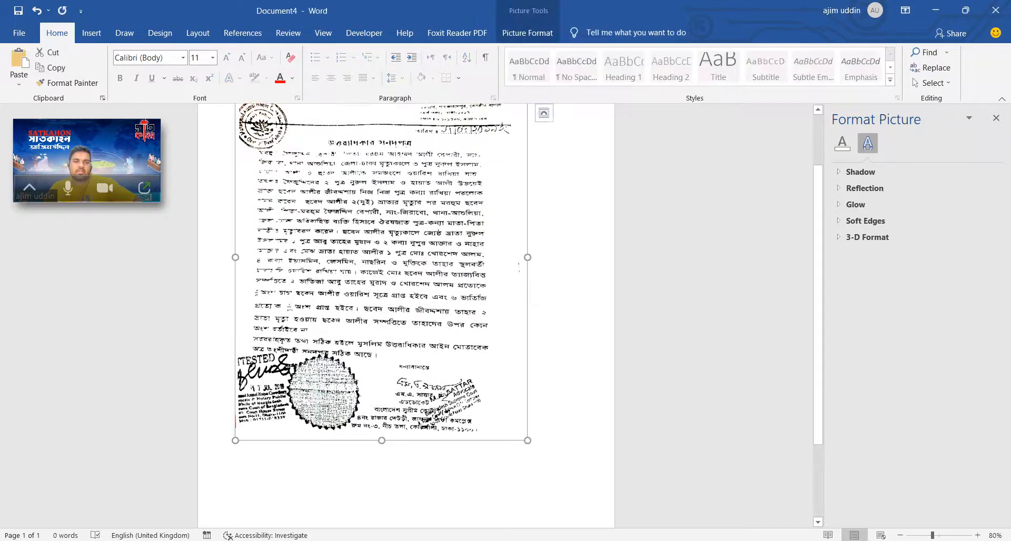
{"action": "left_click_drag", "start_coordinate": [528, 441], "coordinate": [610, 534]}
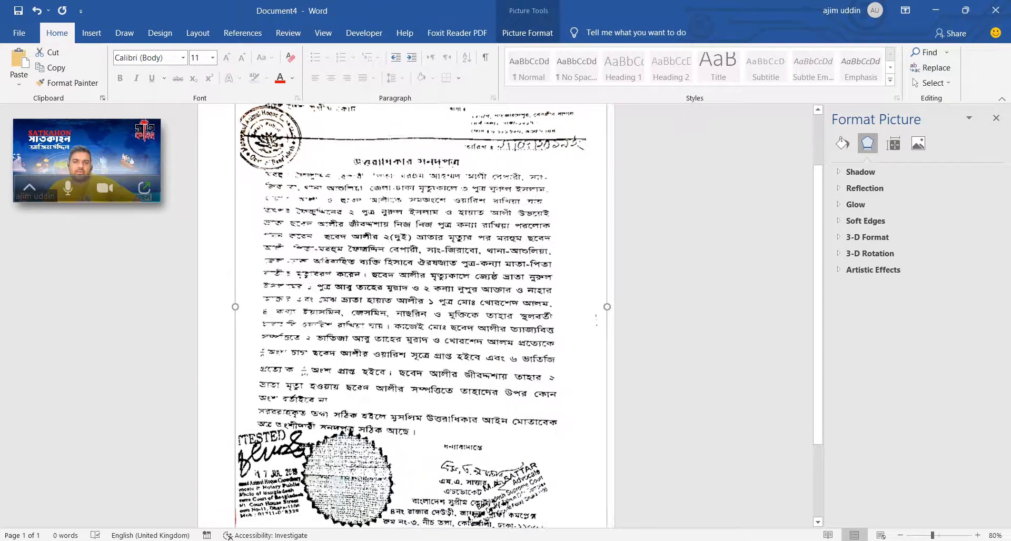
{"action": "scroll", "coordinate": [407, 316], "scroll_direction": "up", "scroll_amount": 2}
{"action": "scroll", "coordinate": [407, 315], "scroll_direction": "up", "scroll_amount": 1}
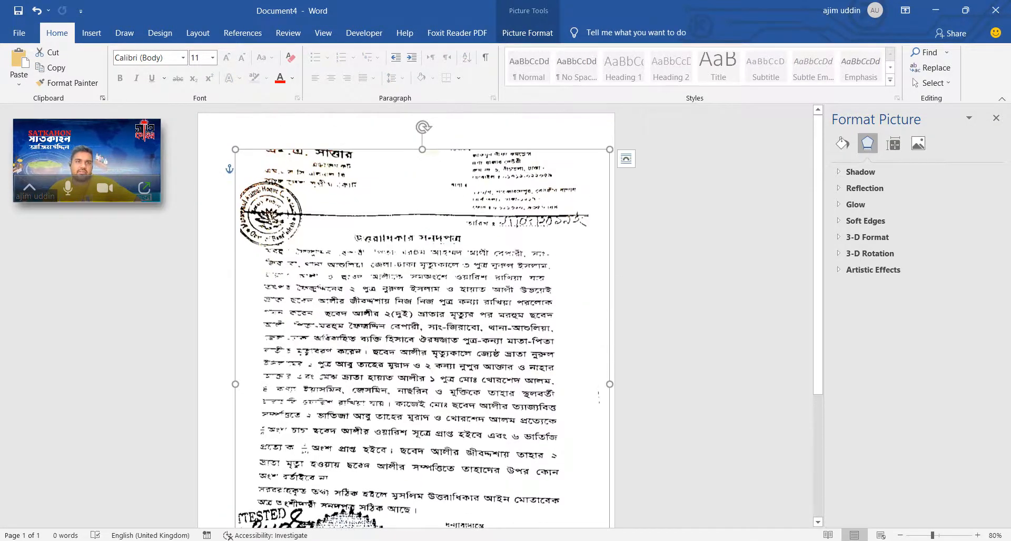
{"action": "left_click_drag", "start_coordinate": [235, 150], "coordinate": [205, 112]}
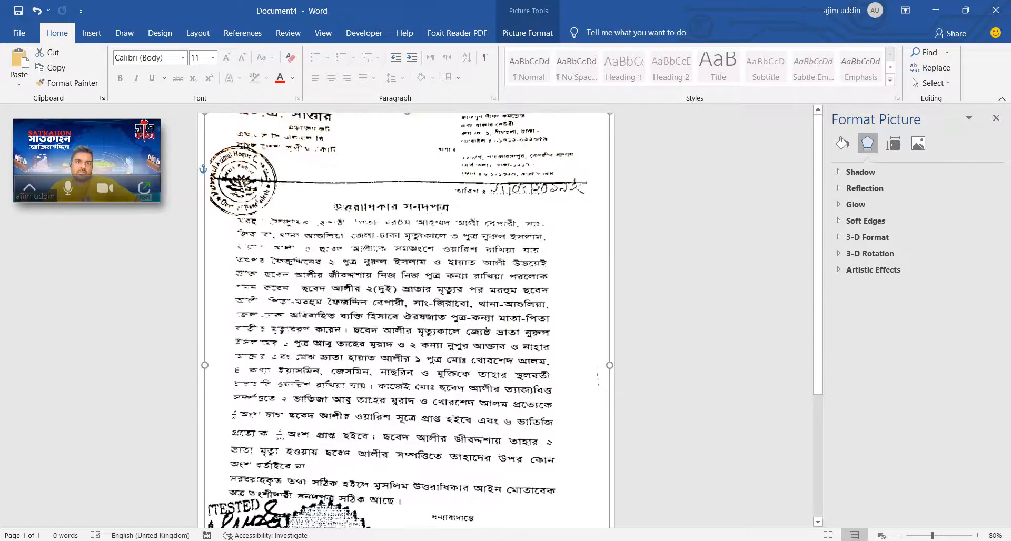
{"action": "scroll", "coordinate": [405, 316], "scroll_direction": "down", "scroll_amount": 5}
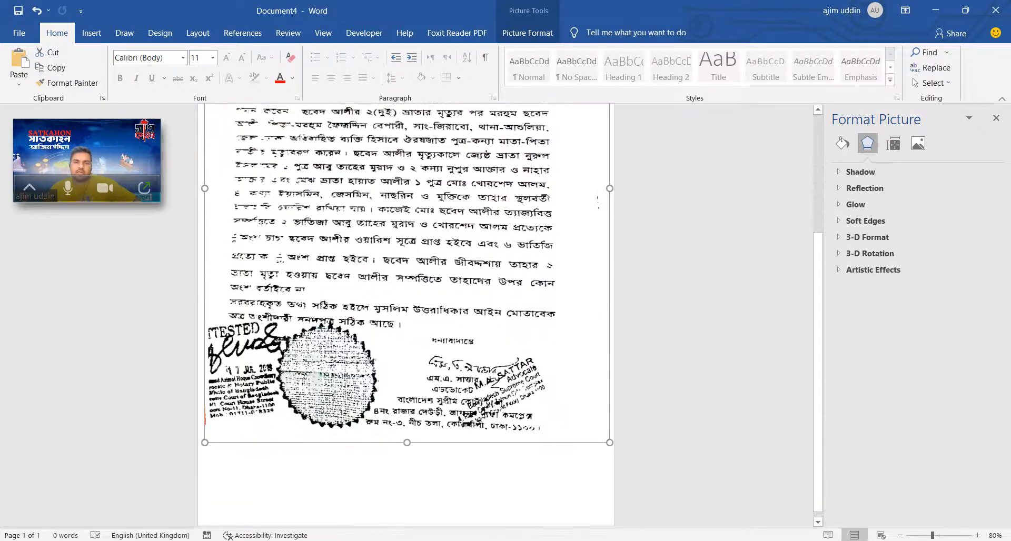
{"action": "left_click_drag", "start_coordinate": [411, 274], "coordinate": [407, 276]}
{"action": "scroll", "coordinate": [406, 316], "scroll_direction": "up", "scroll_amount": 4}
{"action": "left_click", "coordinate": [685, 295]}
{"action": "scroll", "coordinate": [406, 316], "scroll_direction": "up", "scroll_amount": 1}
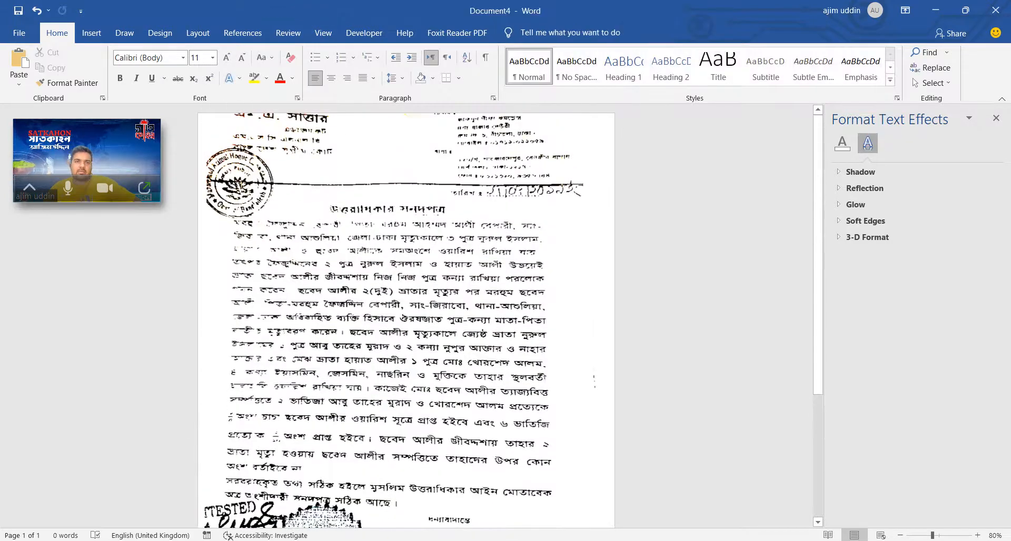
{"action": "scroll", "coordinate": [405, 316], "scroll_direction": "down", "scroll_amount": 5}
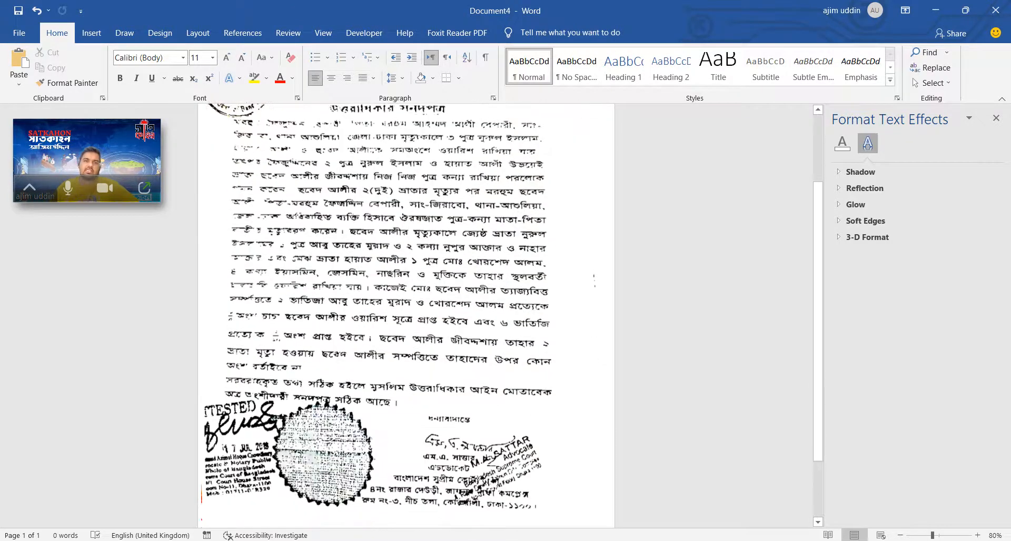
{"action": "left_click_drag", "start_coordinate": [87, 147], "coordinate": [750, 188]}
{"action": "left_click", "coordinate": [474, 285]}
{"action": "scroll", "coordinate": [406, 316], "scroll_direction": "up", "scroll_amount": 5}
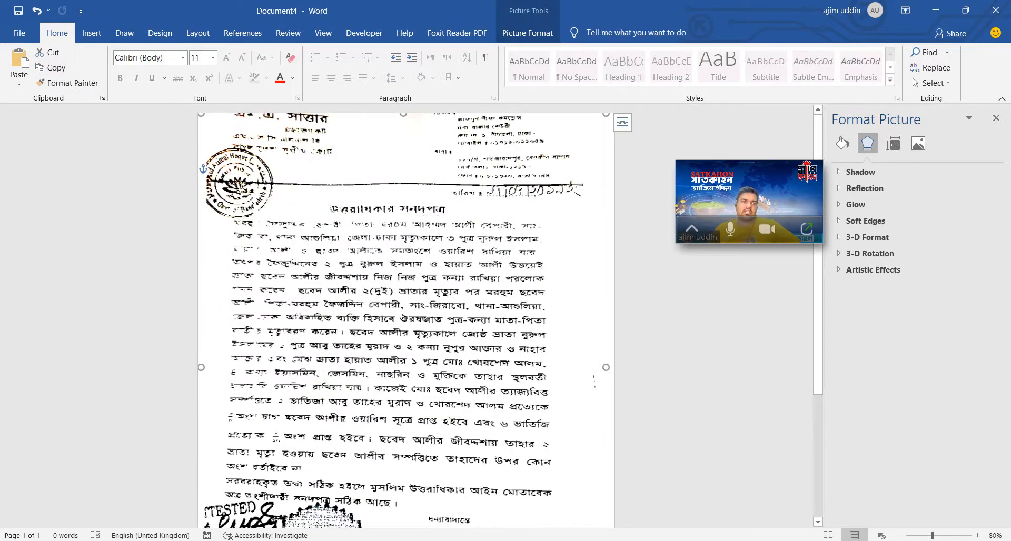
{"action": "scroll", "coordinate": [406, 316], "scroll_direction": "down", "scroll_amount": 4}
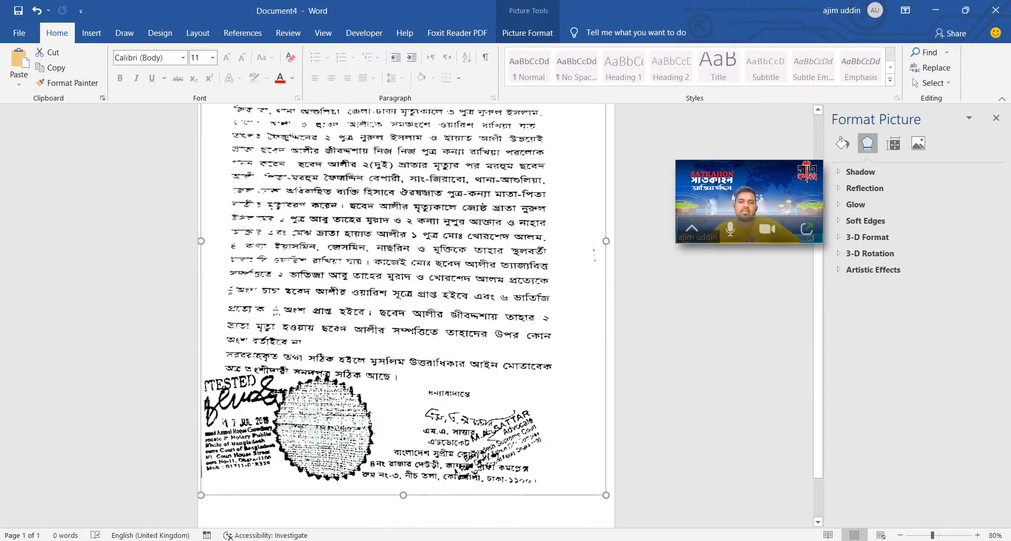
{"action": "left_click", "coordinate": [142, 295]}
Step: Save the document as a PDF named Doc4 in the OneNote Notebooks folder with Standard optimization
{"action": "left_click", "coordinate": [19, 33]}
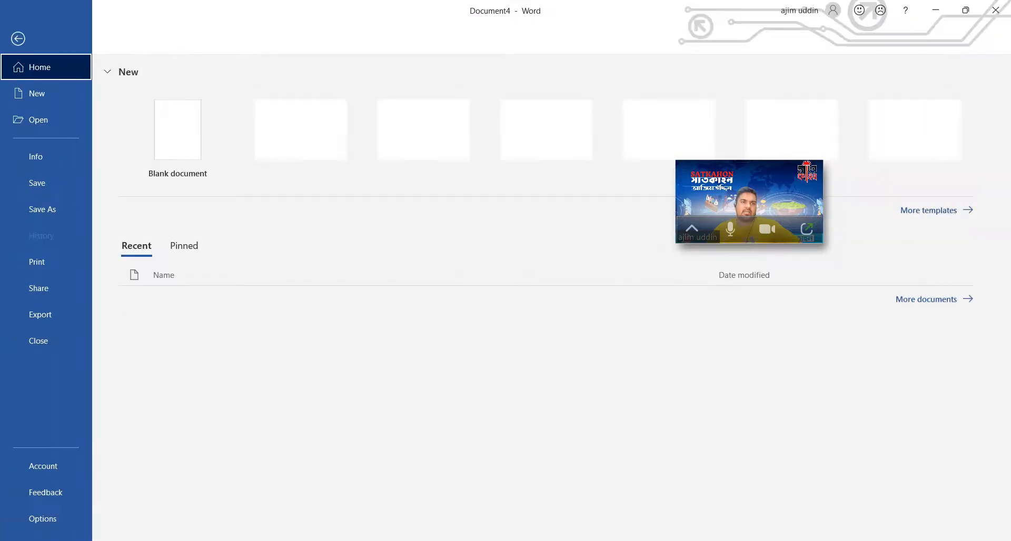
{"action": "left_click", "coordinate": [42, 209]}
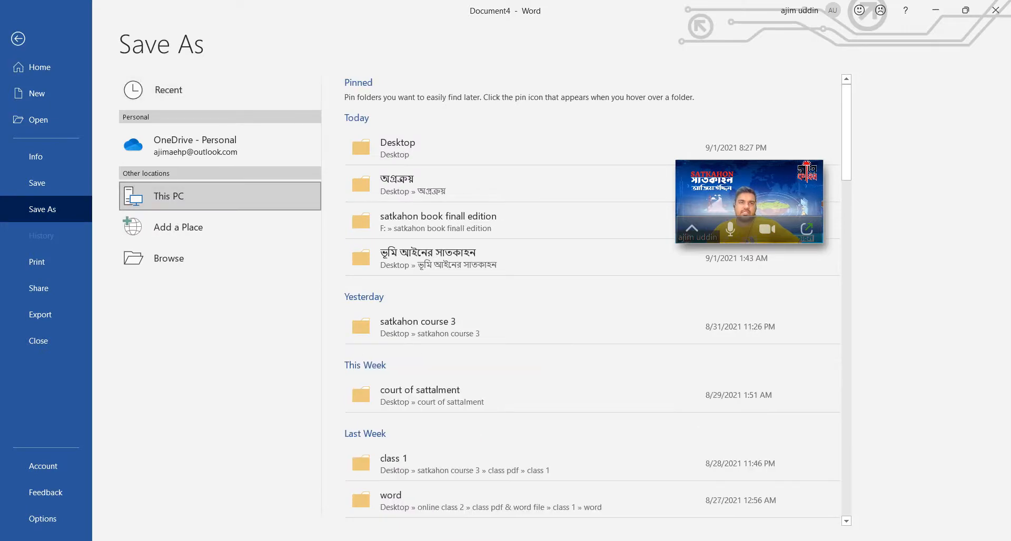
{"action": "left_click", "coordinate": [169, 259]}
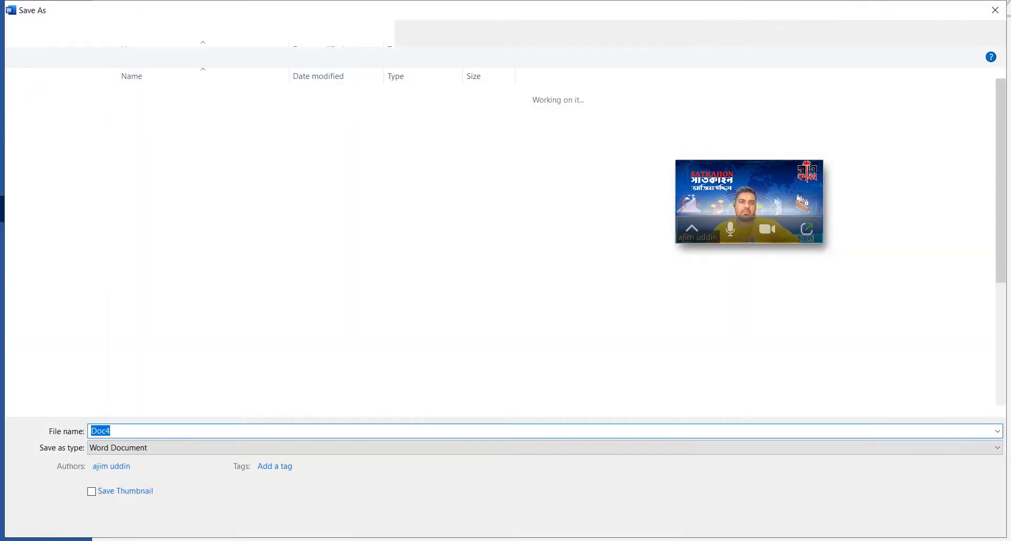
{"action": "left_click", "coordinate": [213, 448]}
{"action": "left_click", "coordinate": [213, 449]}
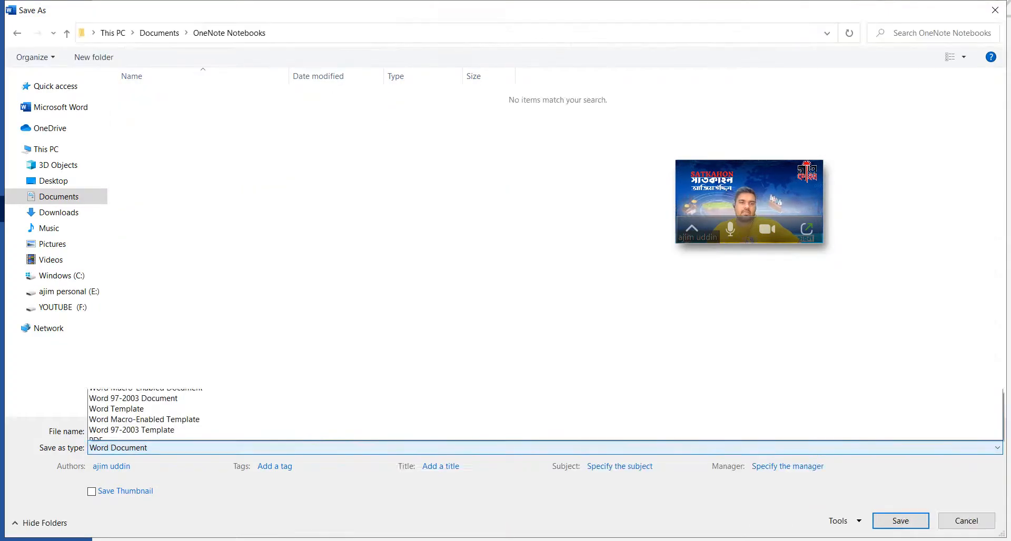
{"action": "left_click", "coordinate": [96, 330]}
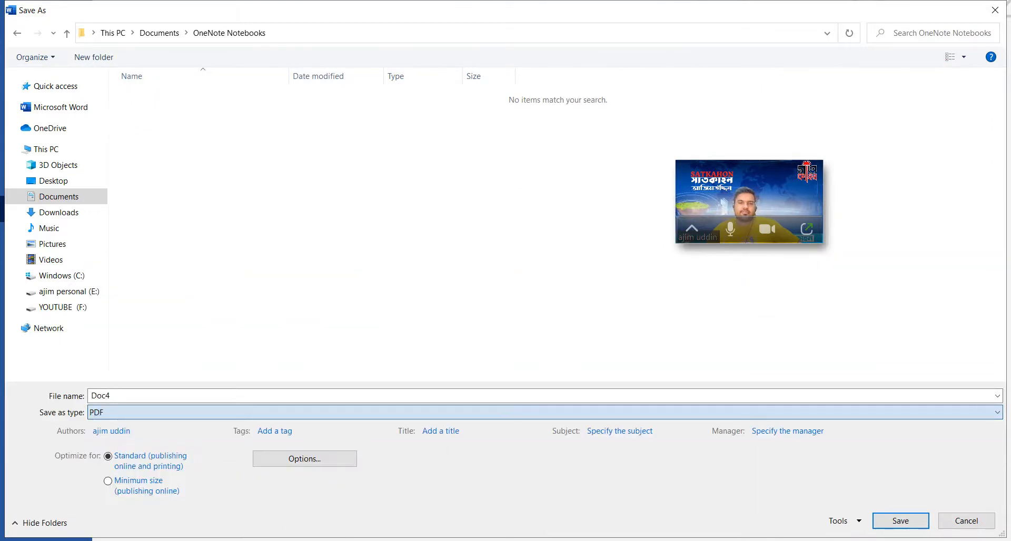
{"action": "left_click", "coordinate": [901, 521]}
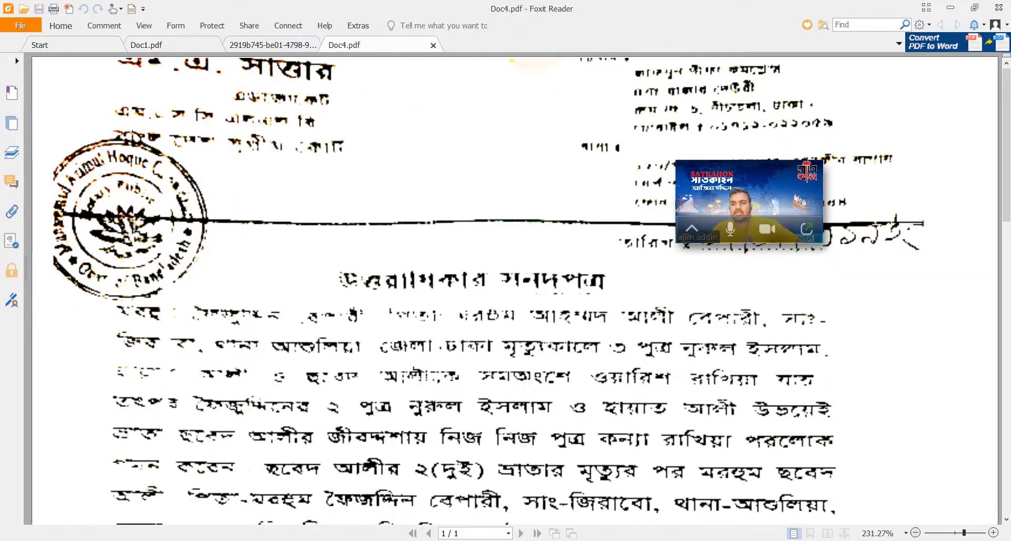
Step: In Foxit Reader, examine the whole page of Doc4.pdf and compare it with the original dark photo PDF
{"action": "scroll", "coordinate": [515, 291], "scroll_direction": "down", "scroll_amount": 9}
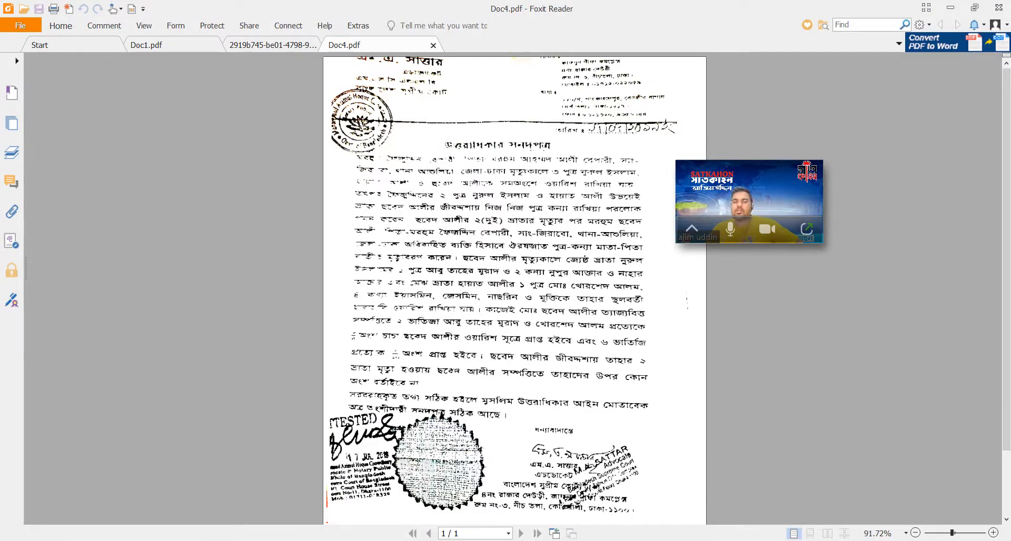
{"action": "scroll", "coordinate": [515, 289], "scroll_direction": "down", "scroll_amount": 3}
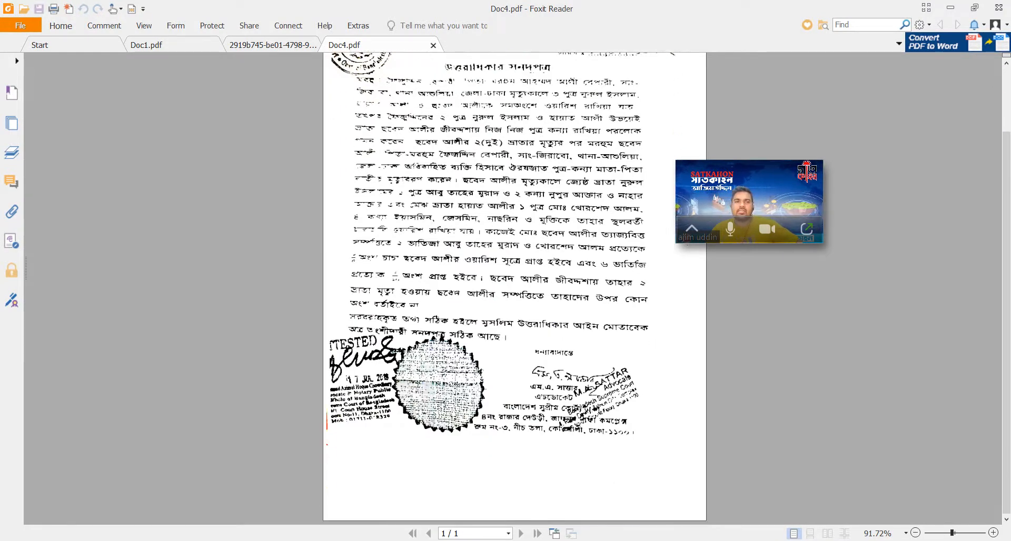
{"action": "left_click", "coordinate": [273, 45]}
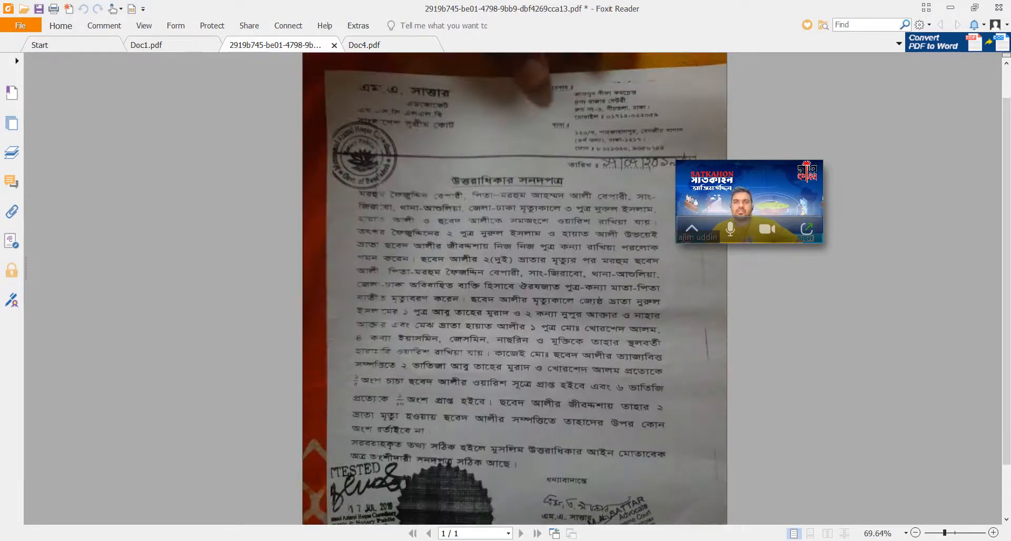
{"action": "left_click", "coordinate": [364, 45]}
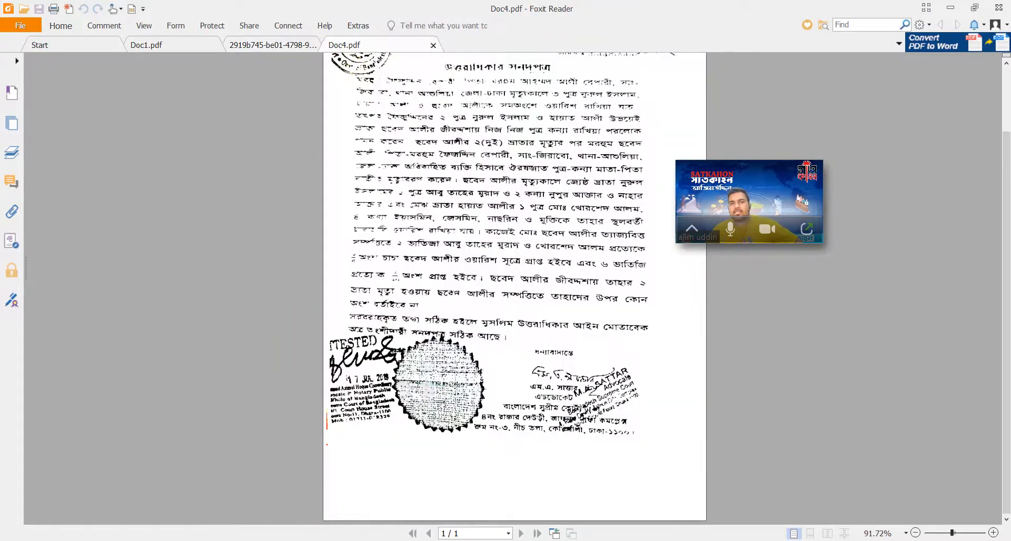
Step: Look over the top of Doc4.pdf, switch back to Word and create a new blank document
{"action": "scroll", "coordinate": [515, 289], "scroll_direction": "up", "scroll_amount": 3}
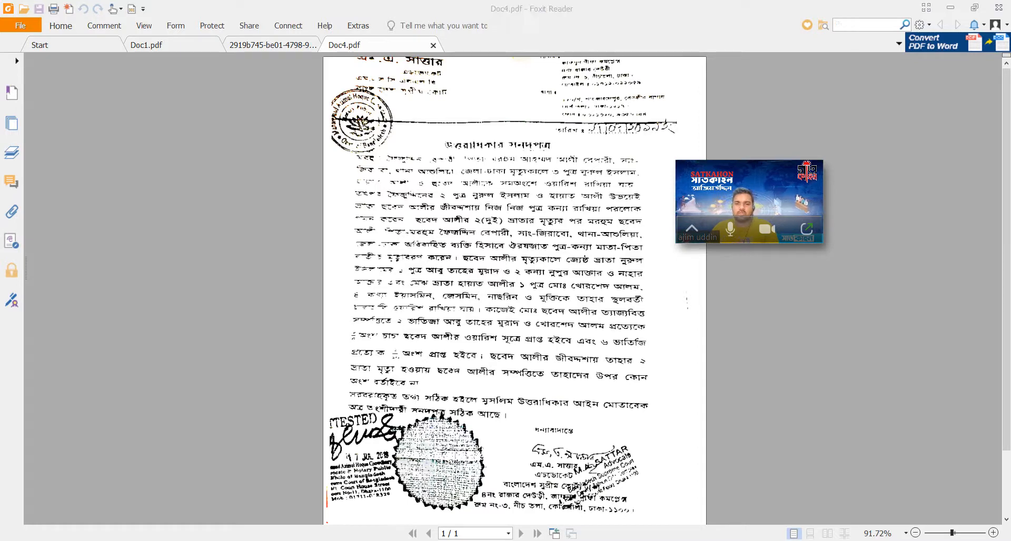
{"action": "left_click", "coordinate": [701, 495]}
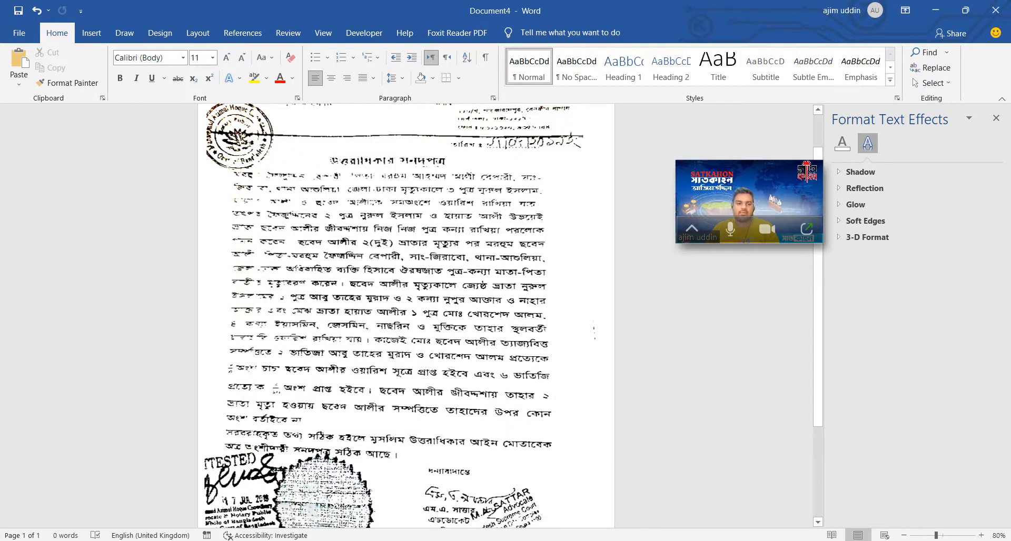
{"action": "key", "text": "ctrl+n"}
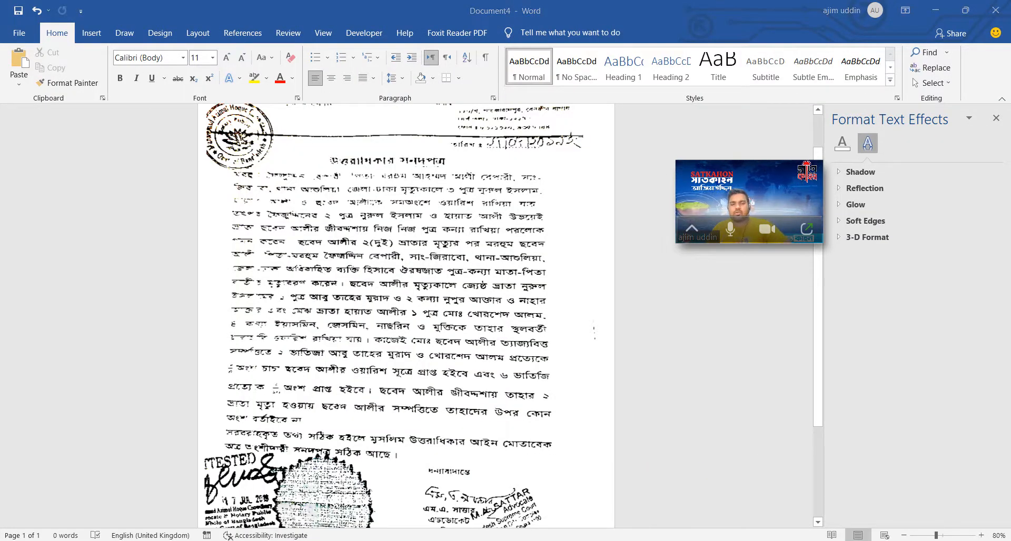
Step: Insert the picture feb577df-a52c-43c8-9ec8-90f57fb2f823 from the Desktop folder into the blank document
{"action": "left_click", "coordinate": [91, 33]}
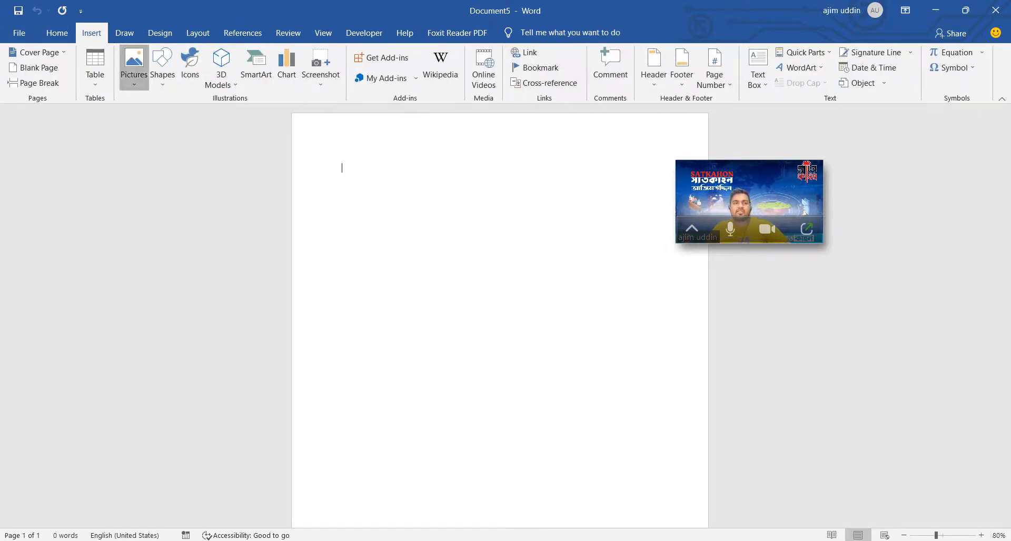
{"action": "left_click", "coordinate": [134, 71]}
{"action": "left_click", "coordinate": [164, 117]}
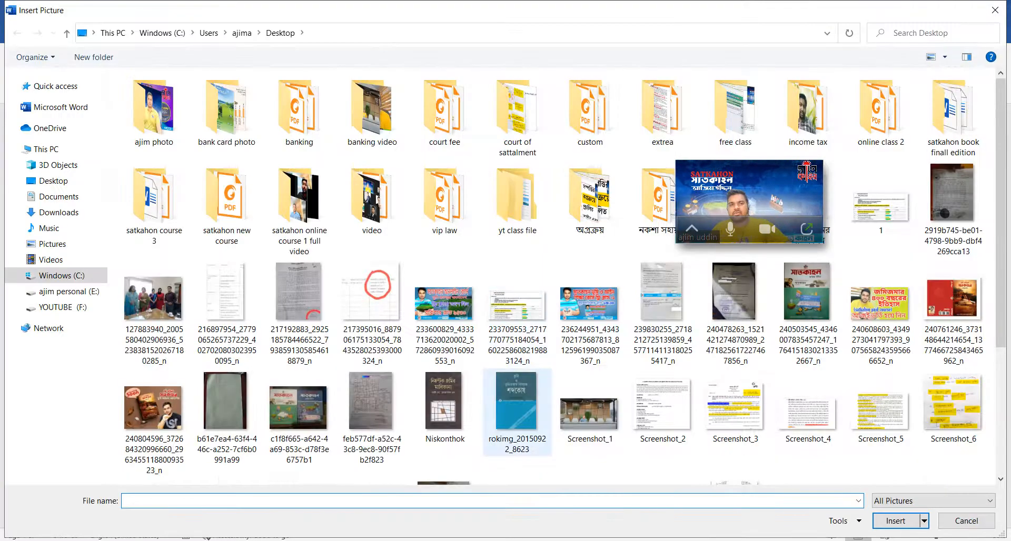
{"action": "left_click", "coordinate": [371, 411]}
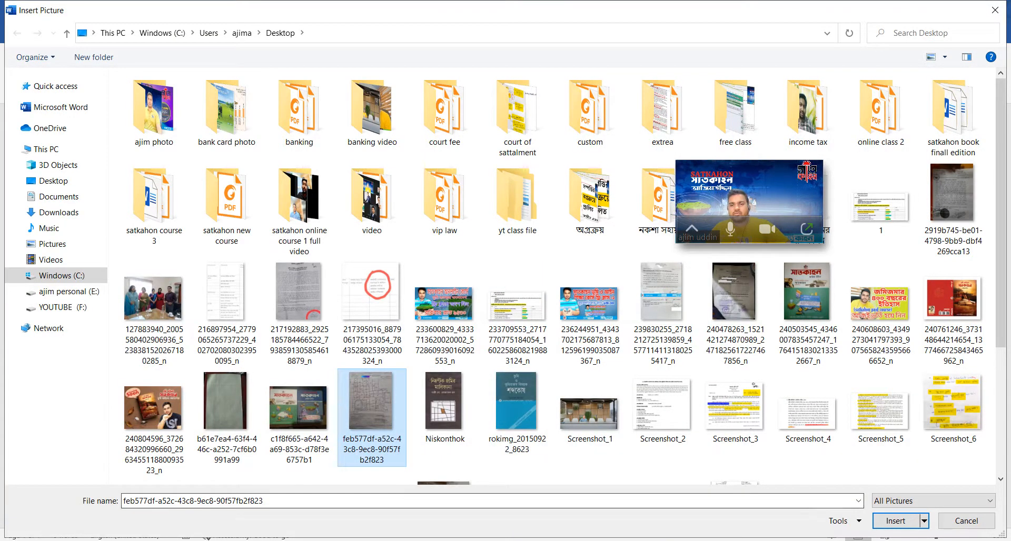
{"action": "left_click", "coordinate": [896, 521]}
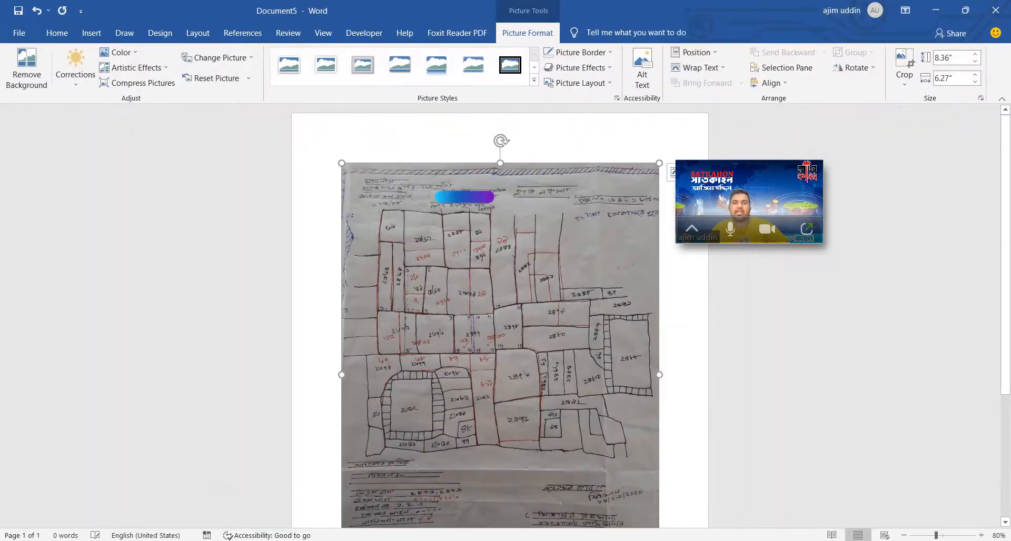
Step: Set the map picture's text wrapping to In Front of Text and move it up and slightly left on the page
{"action": "left_click_drag", "start_coordinate": [786, 222], "coordinate": [888, 294]}
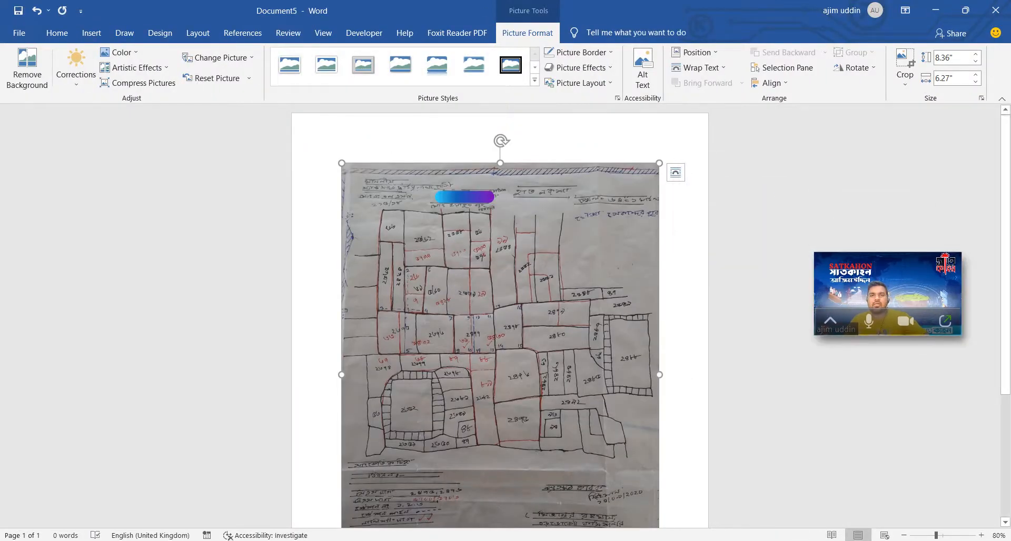
{"action": "left_click", "coordinate": [697, 67]}
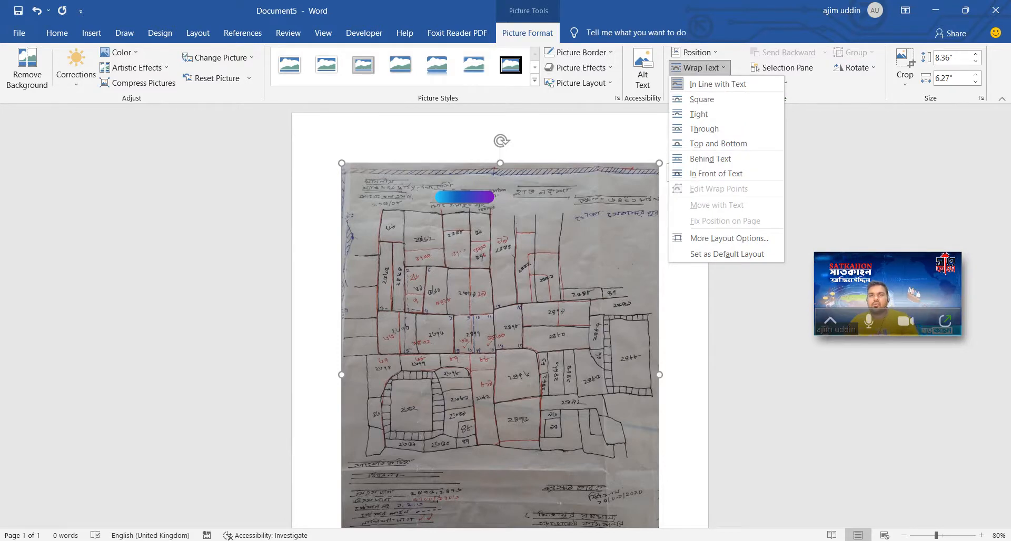
{"action": "left_click", "coordinate": [716, 173]}
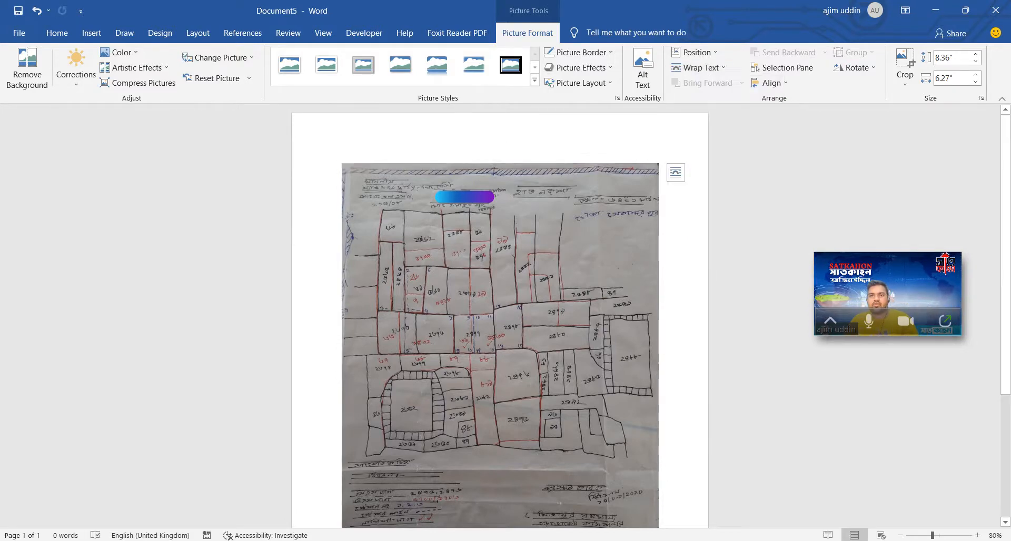
{"action": "left_click_drag", "start_coordinate": [516, 316], "coordinate": [497, 278]}
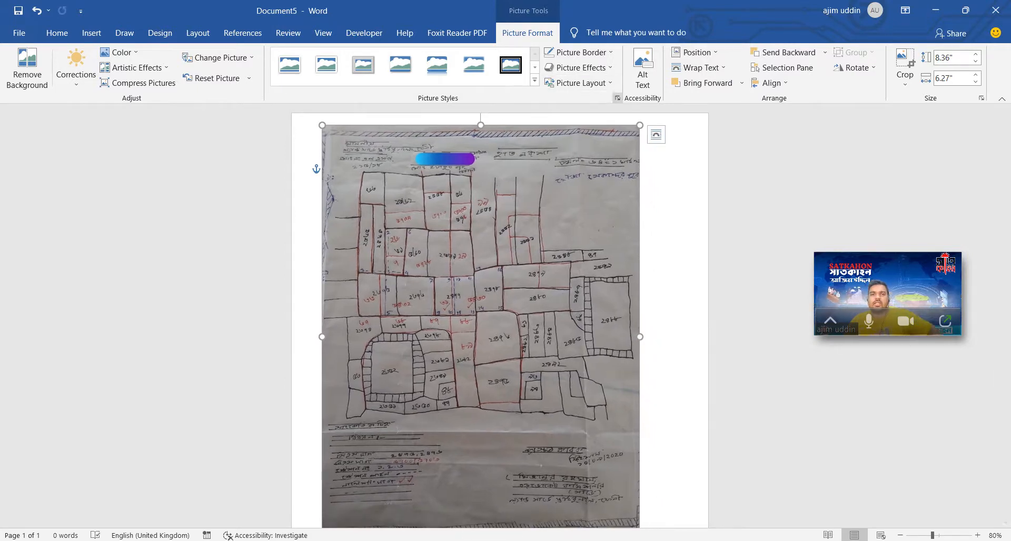
Step: Open the picture correction settings and apply the preset with 40% brightness and 40% contrast to the map picture
{"action": "left_click", "coordinate": [617, 98]}
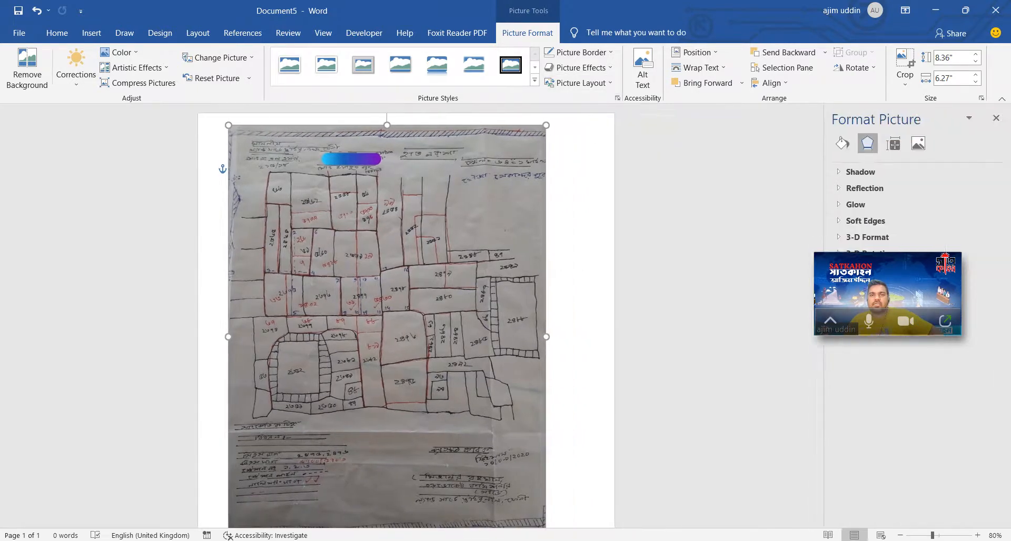
{"action": "left_click", "coordinate": [918, 144]}
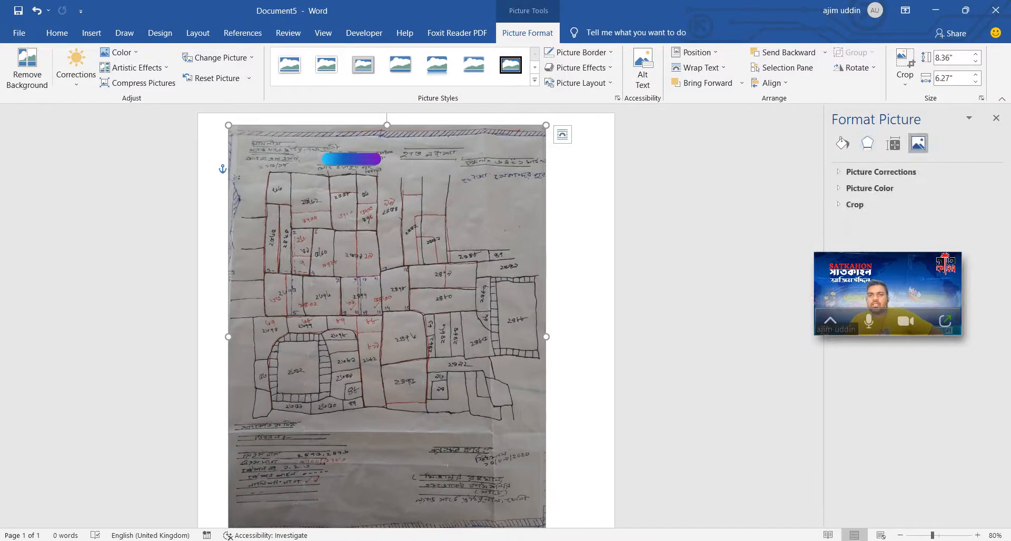
{"action": "left_click_drag", "start_coordinate": [759, 248], "coordinate": [720, 162]}
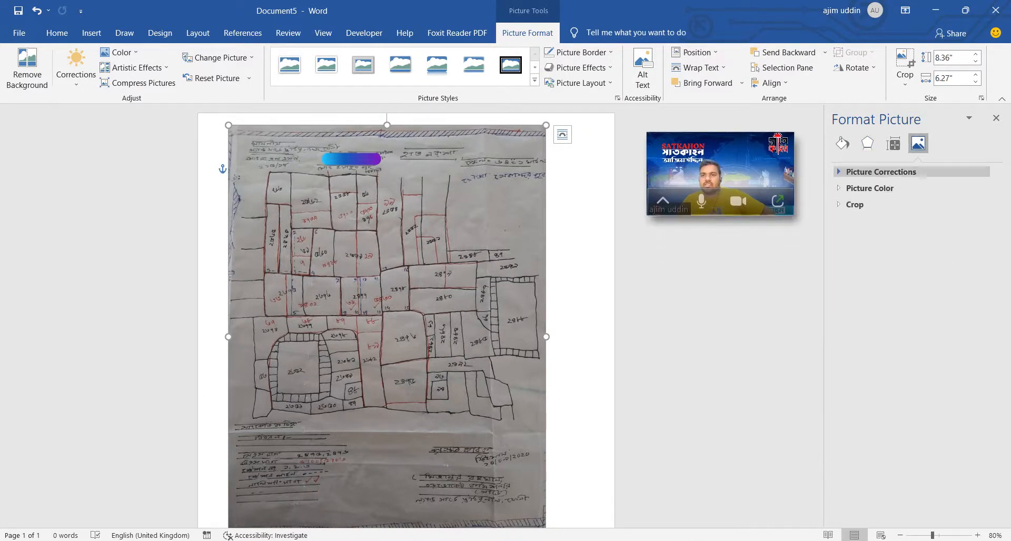
{"action": "left_click", "coordinate": [881, 172]}
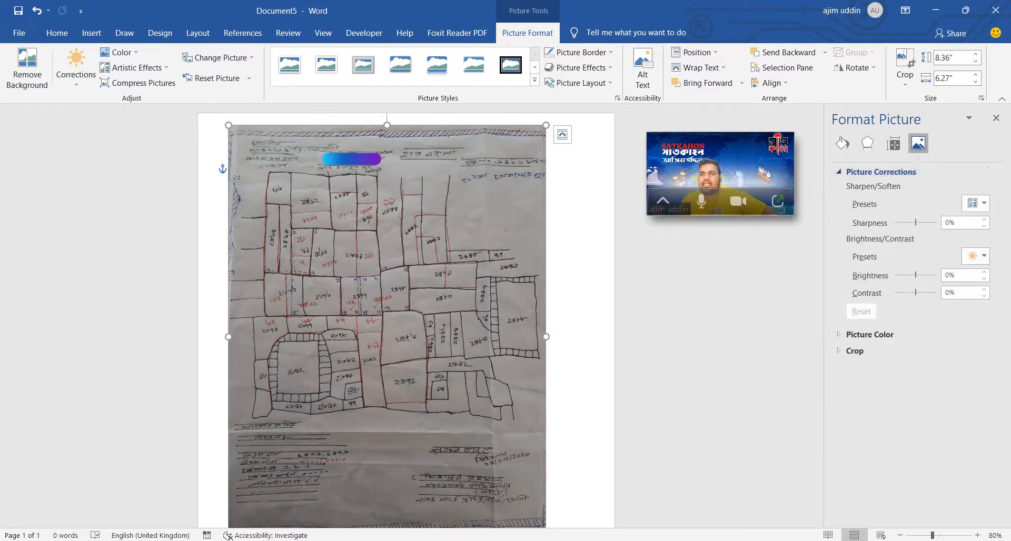
{"action": "left_click", "coordinate": [976, 255]}
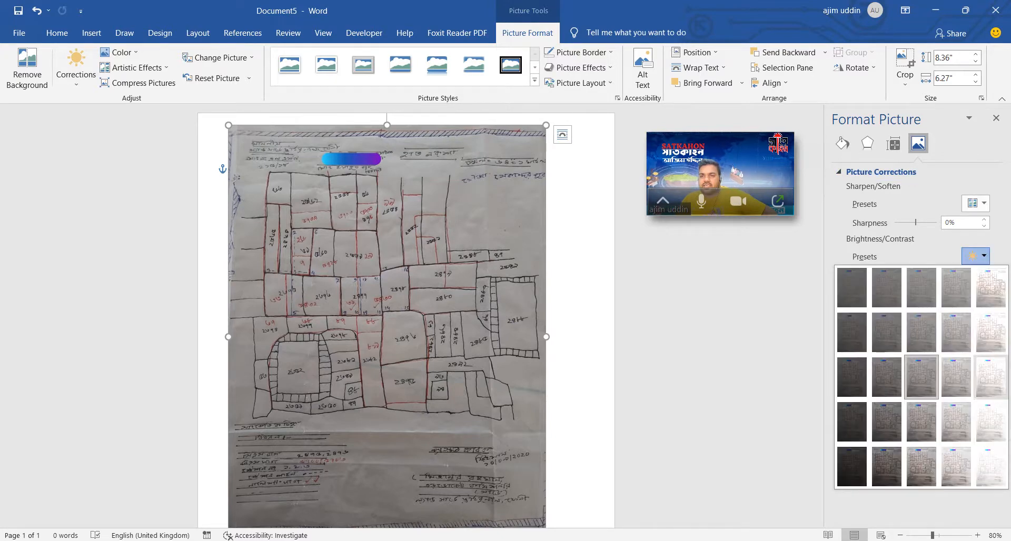
{"action": "left_click", "coordinate": [991, 377]}
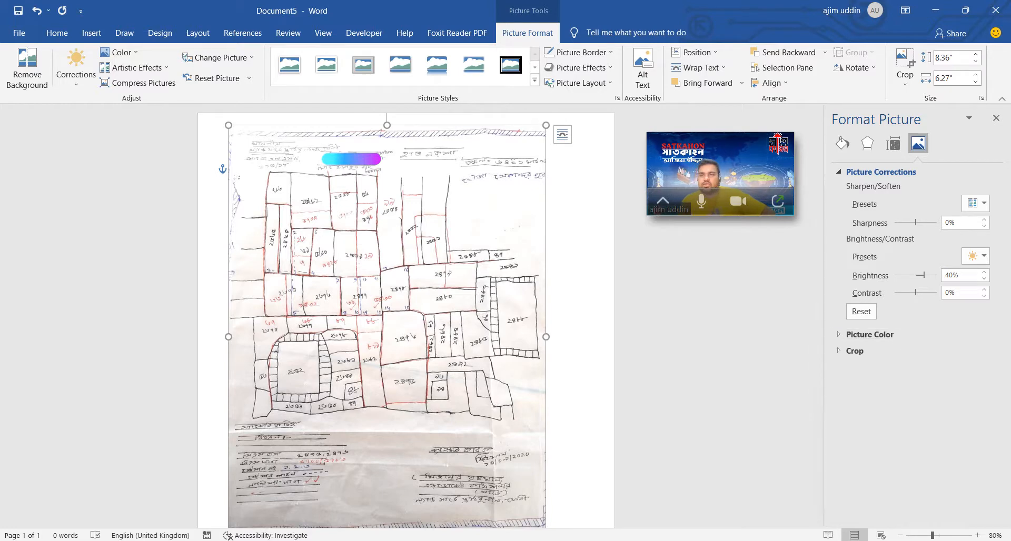
{"action": "left_click", "coordinate": [976, 256]}
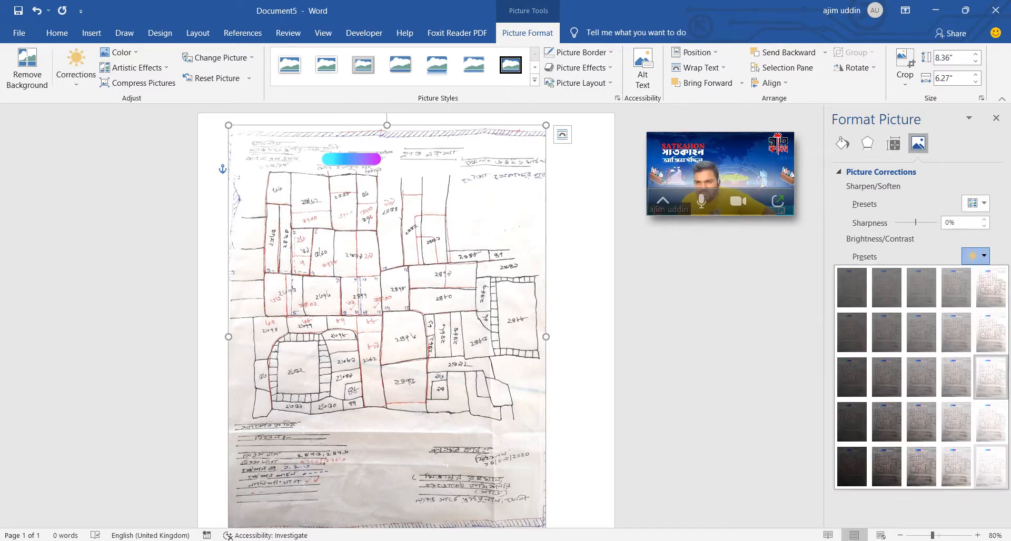
{"action": "left_click", "coordinate": [990, 467]}
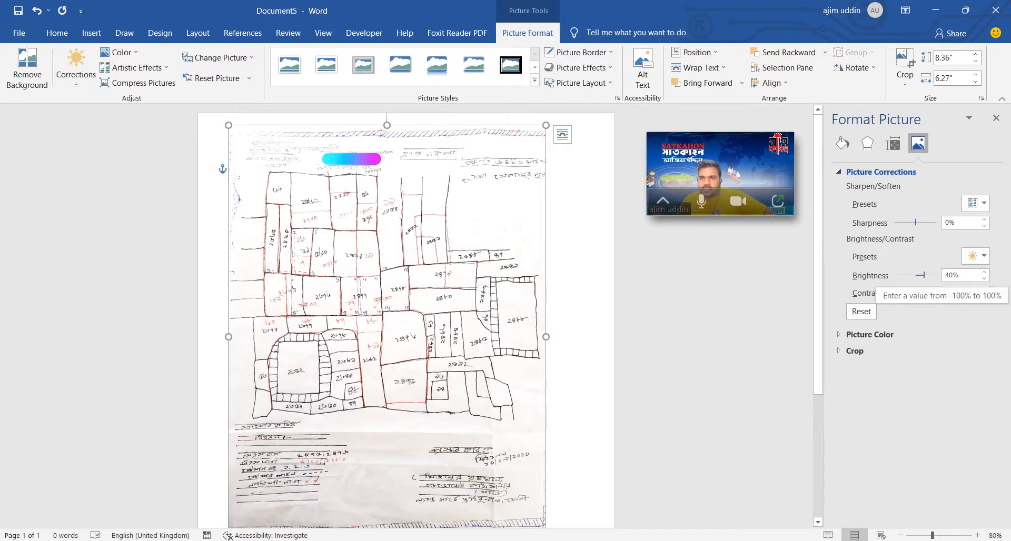
Step: Set the map picture's sharpness to 50%, brightness to 73% and contrast to 3%, and check the whitened page
{"action": "left_click_drag", "start_coordinate": [916, 222], "coordinate": [926, 223]}
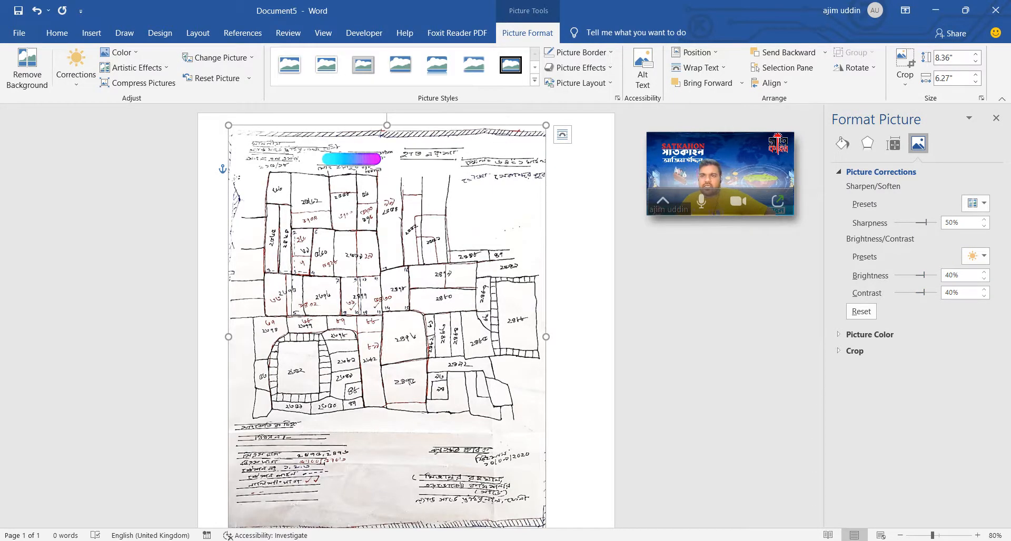
{"action": "left_click_drag", "start_coordinate": [929, 275], "coordinate": [917, 292]}
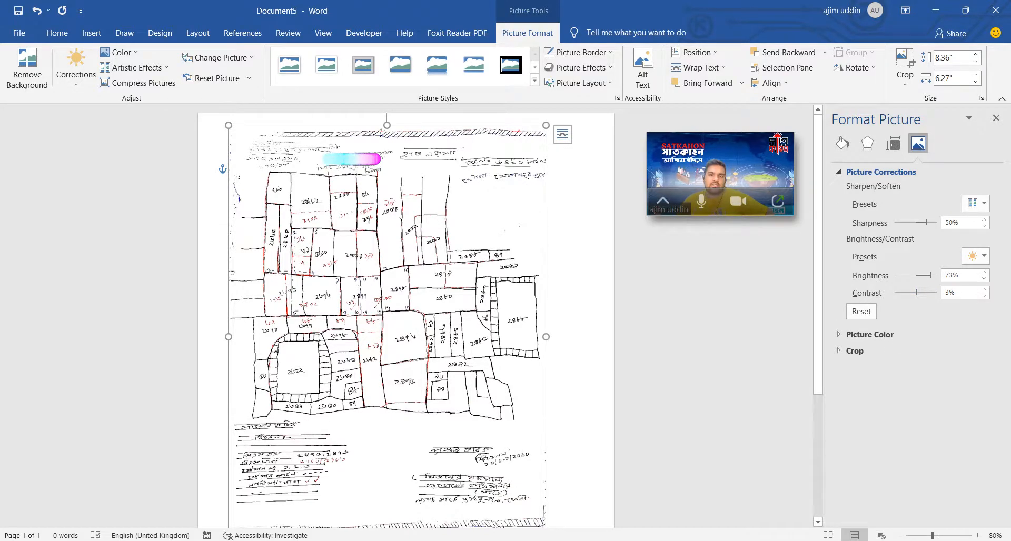
{"action": "left_click", "coordinate": [585, 364]}
{"action": "scroll", "coordinate": [585, 363], "scroll_direction": "down", "scroll_amount": 3}
{"action": "scroll", "coordinate": [405, 316], "scroll_direction": "up", "scroll_amount": 3}
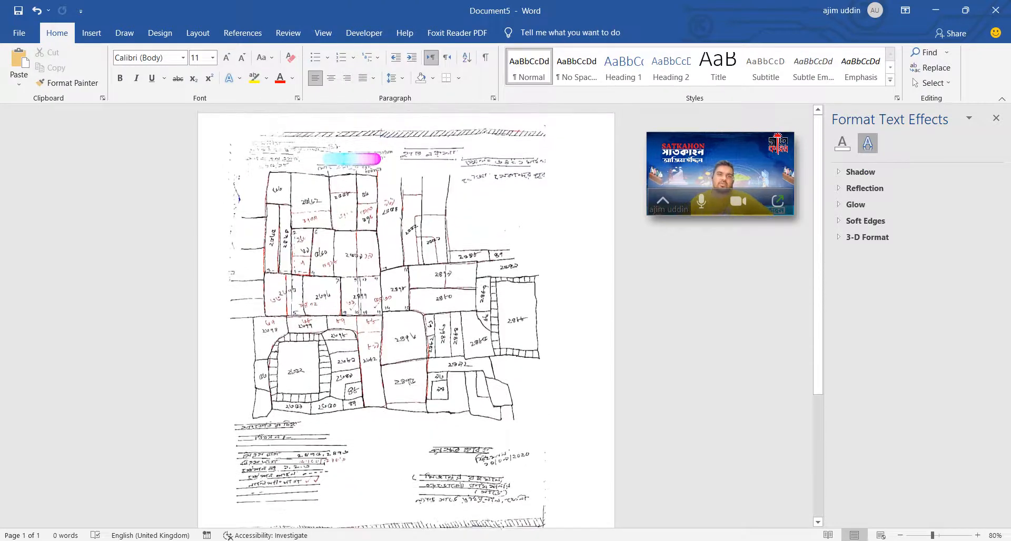
Step: Enlarge the map picture to almost the full page width, shift it left and down, fine-tune its upper-left corner and check the page
{"action": "left_click", "coordinate": [406, 316]}
{"action": "scroll", "coordinate": [405, 316], "scroll_direction": "down", "scroll_amount": 6}
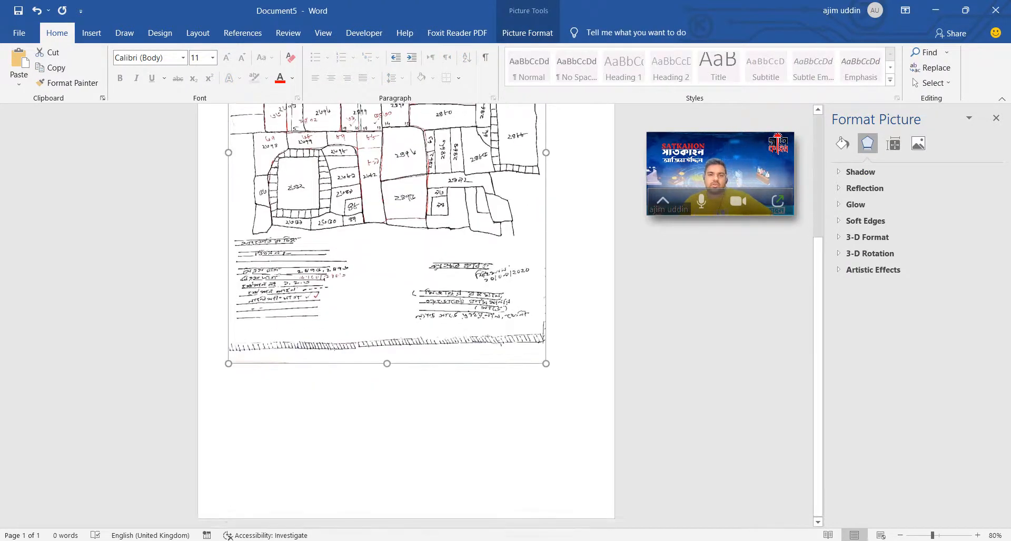
{"action": "left_click_drag", "start_coordinate": [546, 364], "coordinate": [590, 424]}
{"action": "left_click_drag", "start_coordinate": [406, 294], "coordinate": [387, 338]}
{"action": "left_click_drag", "start_coordinate": [572, 466], "coordinate": [607, 513]}
{"action": "scroll", "coordinate": [405, 316], "scroll_direction": "up", "scroll_amount": 3}
{"action": "scroll", "coordinate": [406, 316], "scroll_direction": "up", "scroll_amount": 3}
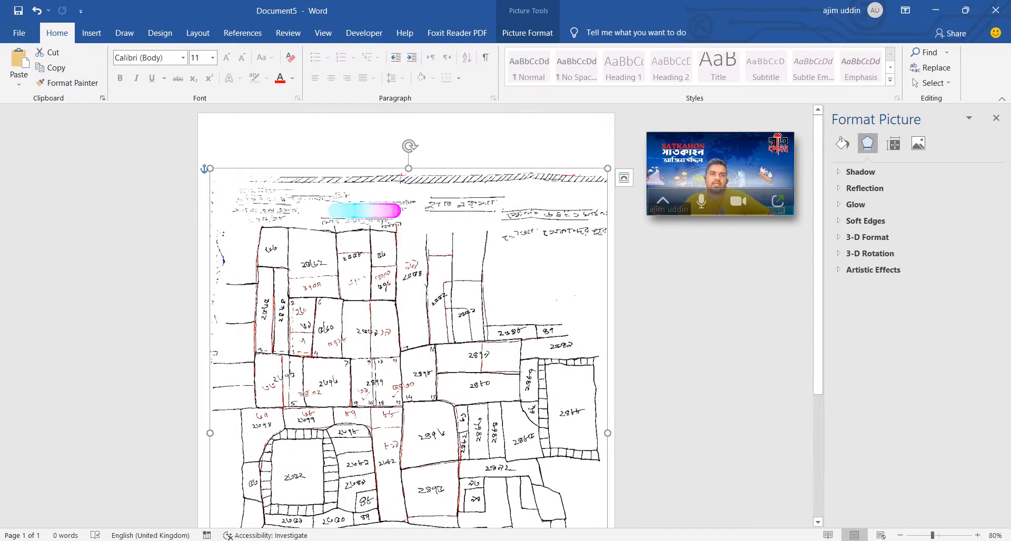
{"action": "mouse_move", "coordinate": [211, 169]}
{"action": "left_mouse_down"}
{"action": "mouse_move", "coordinate": [178, 125]}
{"action": "mouse_move", "coordinate": [212, 172]}
{"action": "left_mouse_up"}
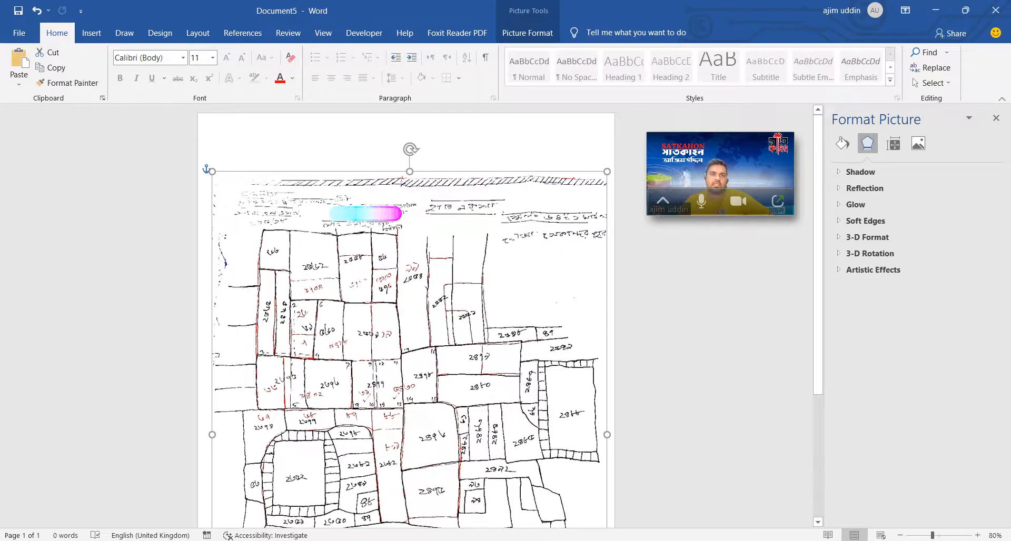
{"action": "left_click", "coordinate": [163, 221]}
{"action": "scroll", "coordinate": [406, 316], "scroll_direction": "down", "scroll_amount": 5}
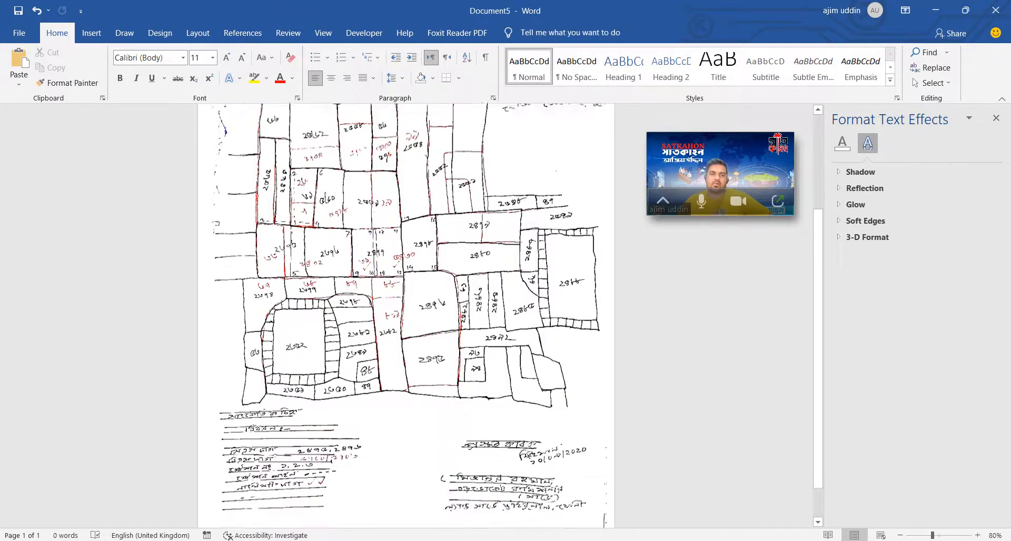
{"action": "left_click", "coordinate": [406, 316]}
{"action": "scroll", "coordinate": [406, 316], "scroll_direction": "up", "scroll_amount": 3}
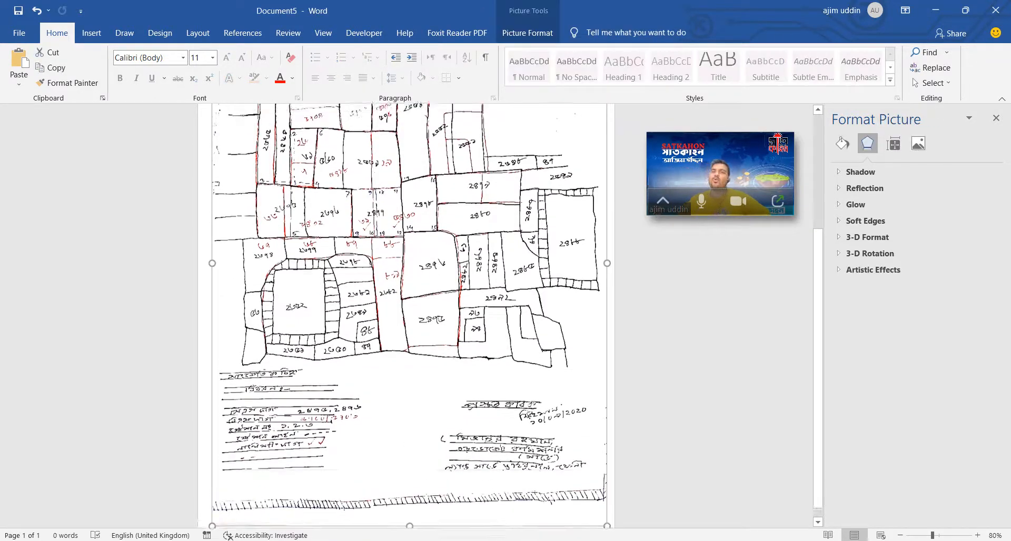